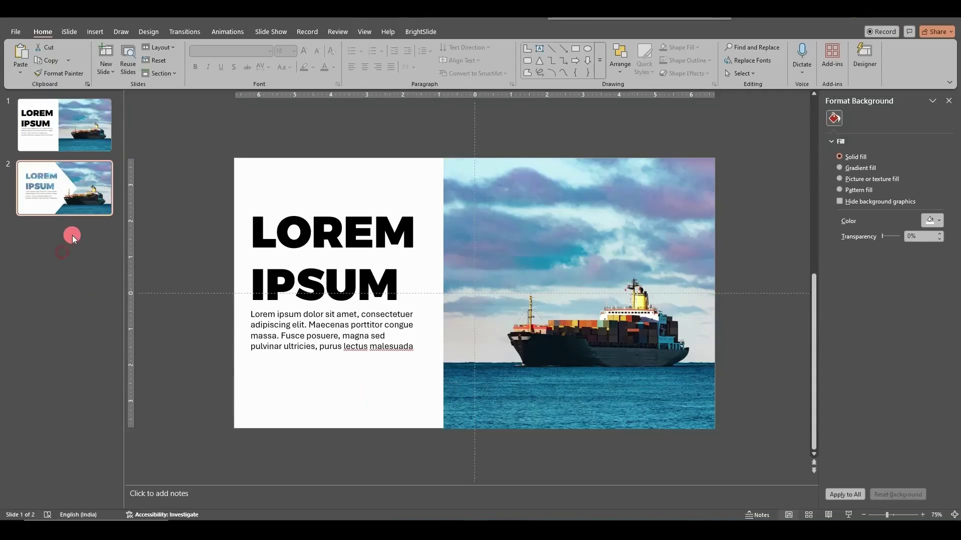
Step: Add a new slide after slide 2 and remove its title and content placeholders
{"action": "right_click", "coordinate": [75, 235]}
{"action": "left_click", "coordinate": [103, 275]}
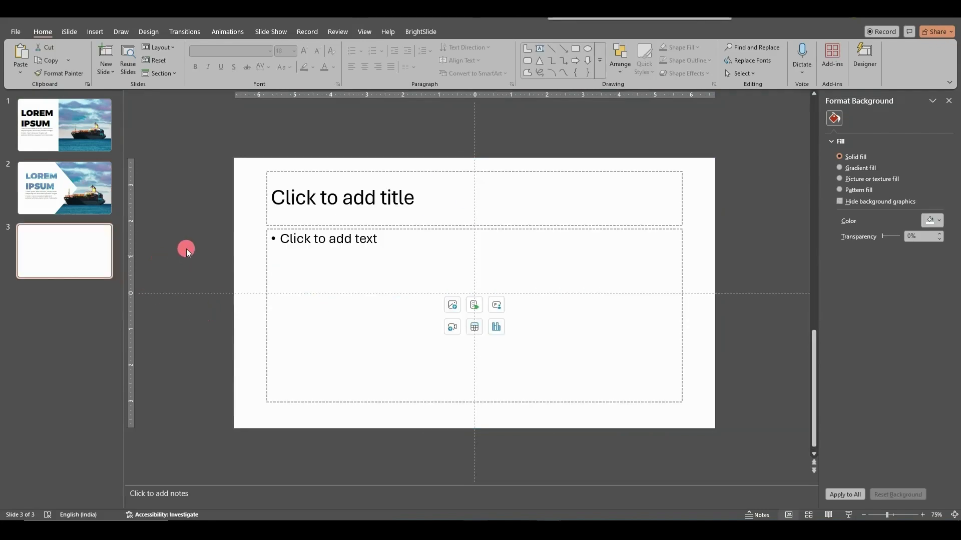
{"action": "left_click_drag", "start_coordinate": [226, 141], "coordinate": [733, 427]}
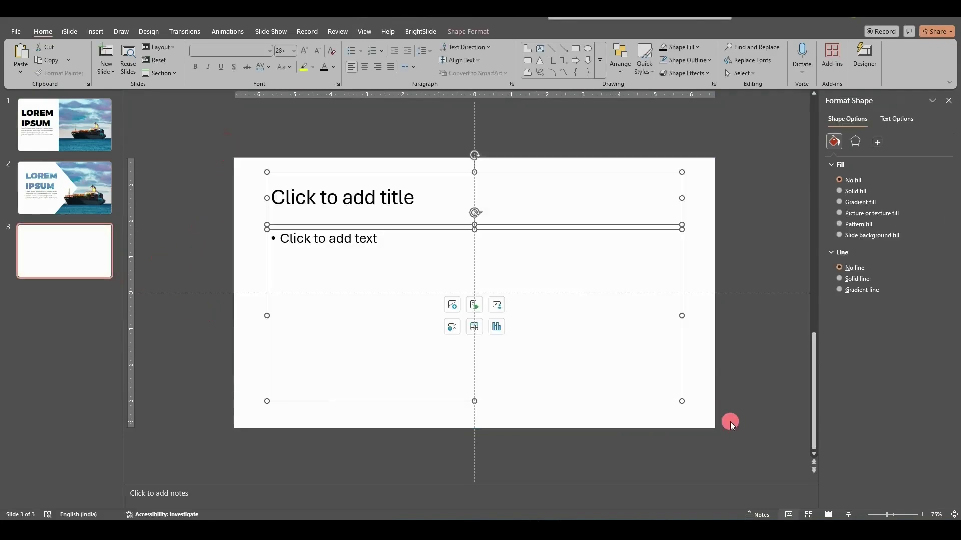
{"action": "key", "text": "Delete"}
Step: Copy the ship picture from slide 1 and paste it onto the blank slide 3
{"action": "left_click", "coordinate": [80, 125]}
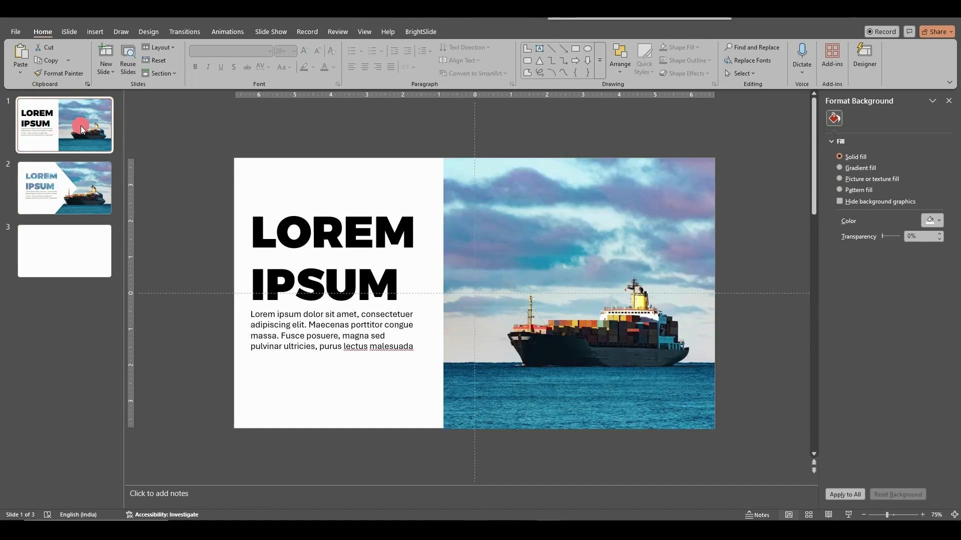
{"action": "left_click", "coordinate": [549, 201]}
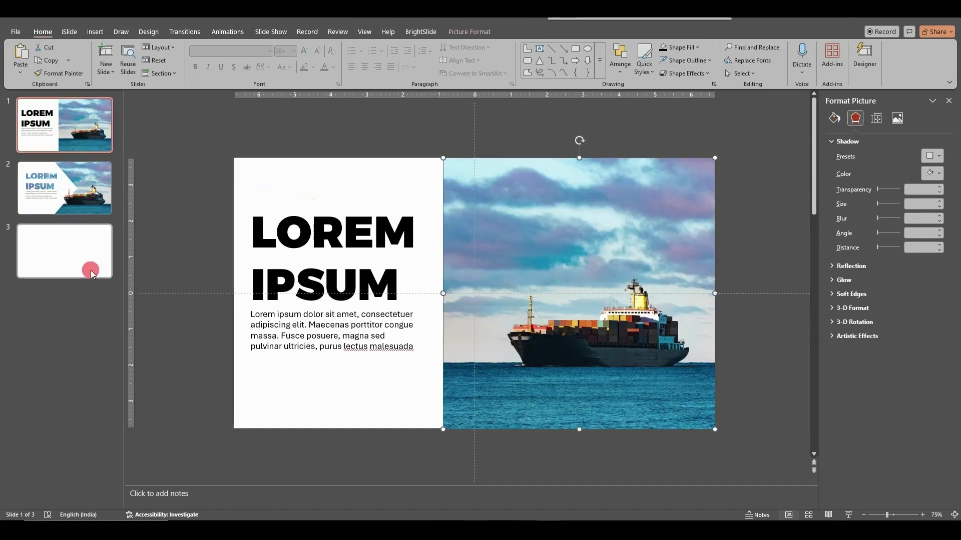
{"action": "left_click", "coordinate": [211, 238]}
{"action": "left_click", "coordinate": [522, 284]}
{"action": "left_click", "coordinate": [47, 242]}
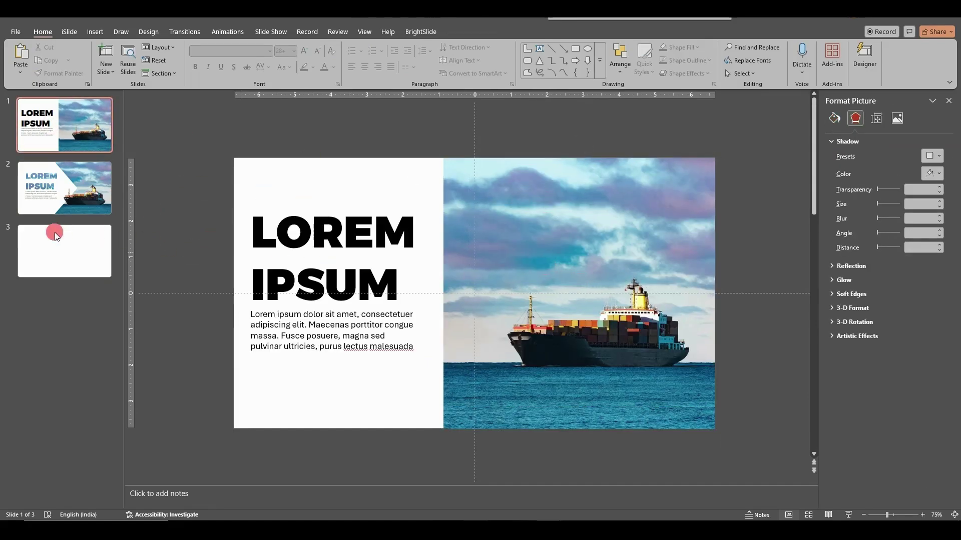
{"action": "key", "text": "ctrl+v"}
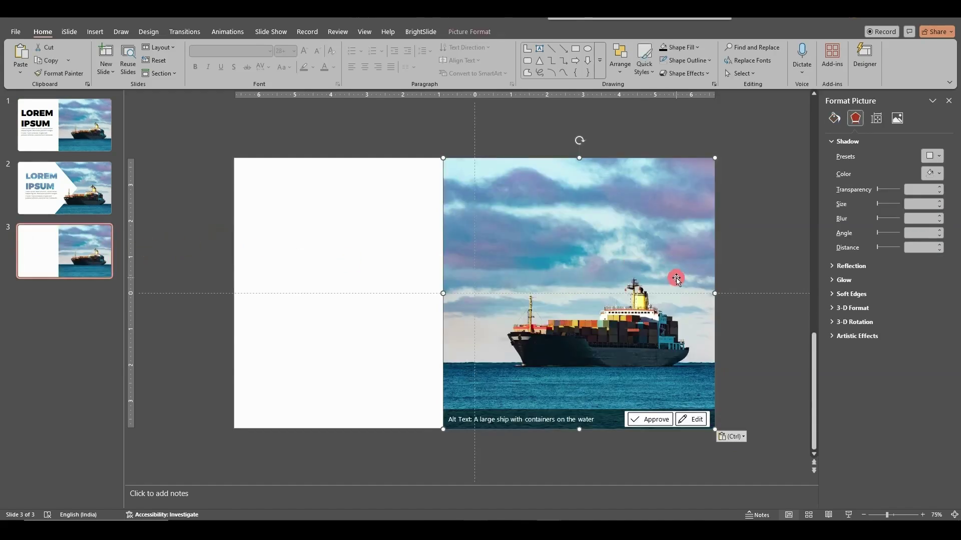
{"action": "left_click", "coordinate": [344, 193]}
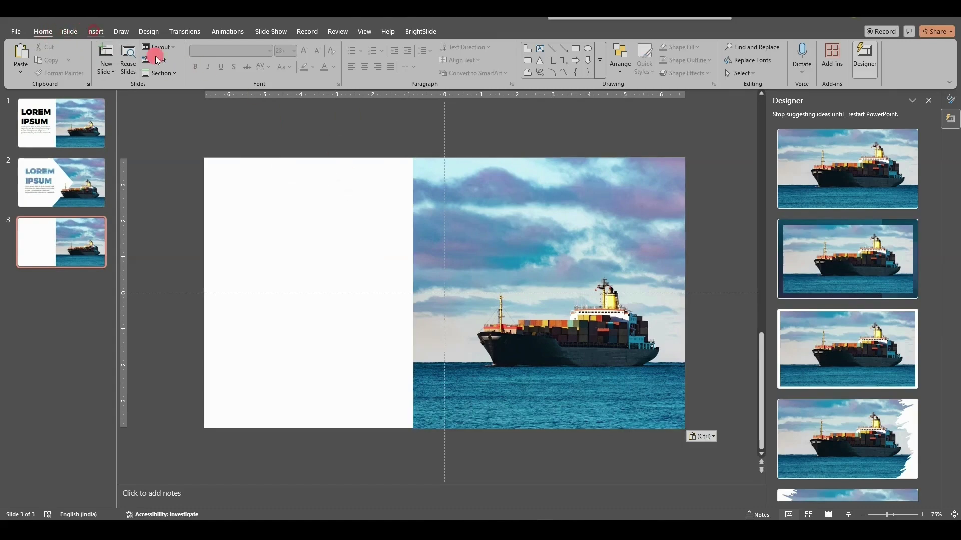
Step: Draw an isosceles triangle about 5 inches high and 5.8 inches wide across the ship picture's left edge
{"action": "left_click", "coordinate": [95, 32]}
{"action": "left_click", "coordinate": [221, 55]}
{"action": "left_click", "coordinate": [303, 99]}
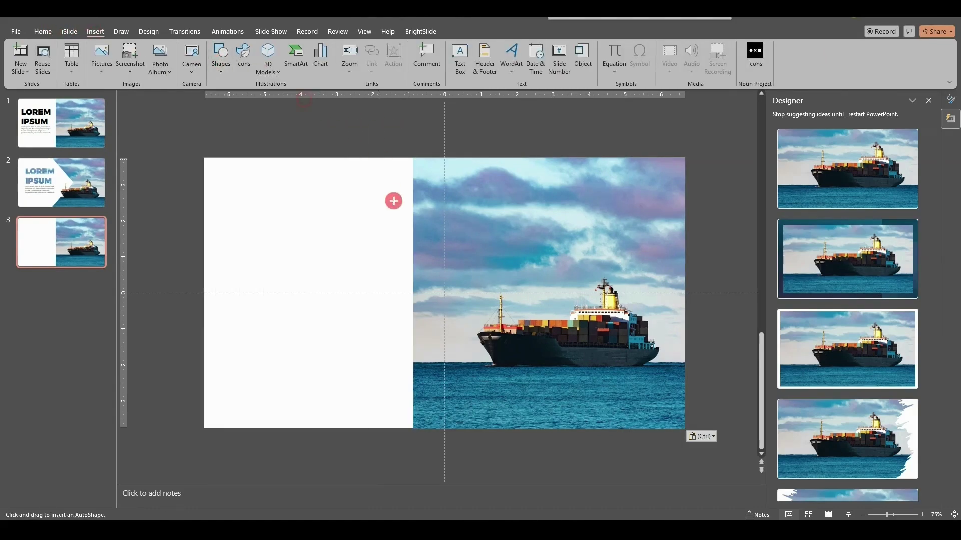
{"action": "mouse_move", "coordinate": [357, 166]}
{"action": "left_mouse_down"}
{"action": "mouse_move", "coordinate": [476, 337]}
{"action": "mouse_move", "coordinate": [568, 348]}
{"action": "left_mouse_up"}
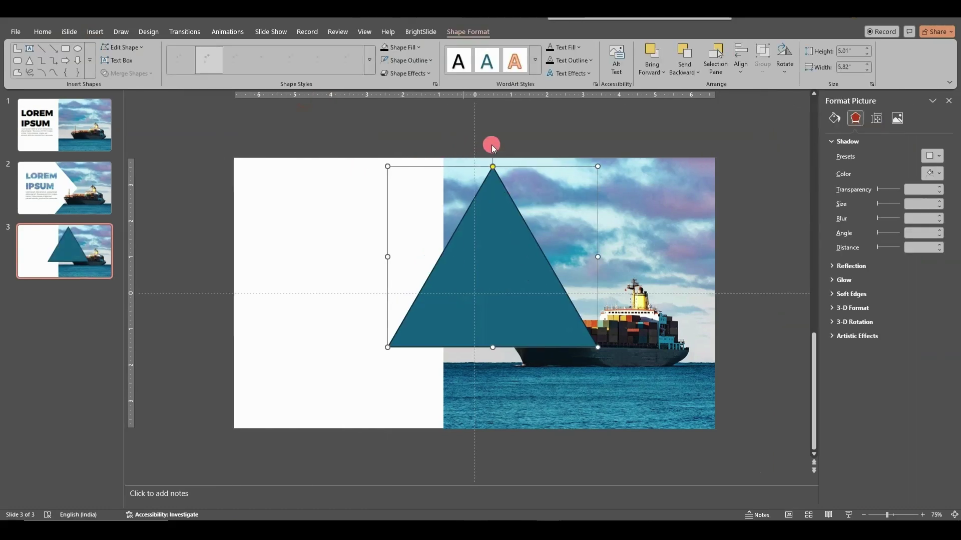
Step: Rotate the triangle to point right, enlarge it to about 3.93 by 7.82 inches, and fit its base to the picture's left edge
{"action": "left_click_drag", "start_coordinate": [493, 149], "coordinate": [588, 272]}
{"action": "left_click_drag", "start_coordinate": [401, 255], "coordinate": [479, 231]}
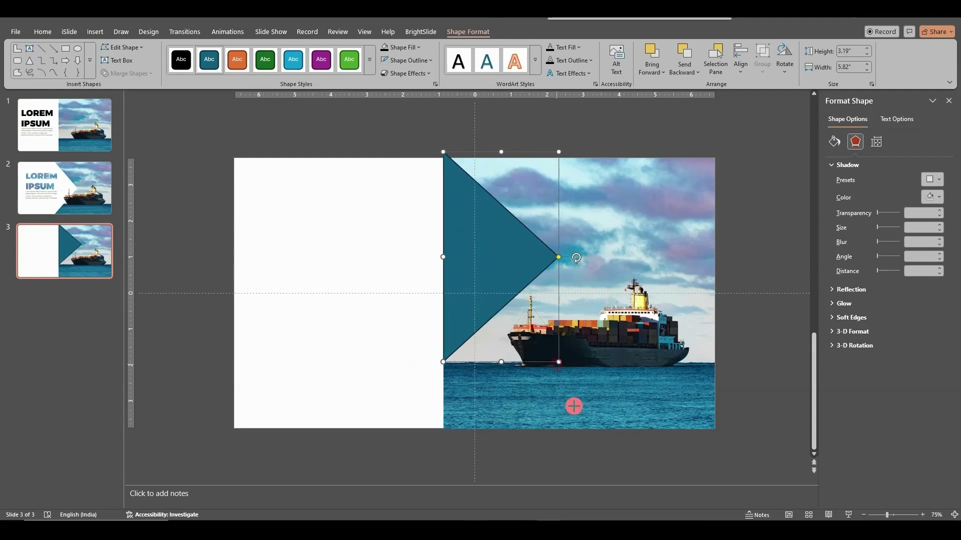
{"action": "left_click_drag", "start_coordinate": [558, 362], "coordinate": [595, 432]}
{"action": "left_click_drag", "start_coordinate": [536, 283], "coordinate": [521, 286]}
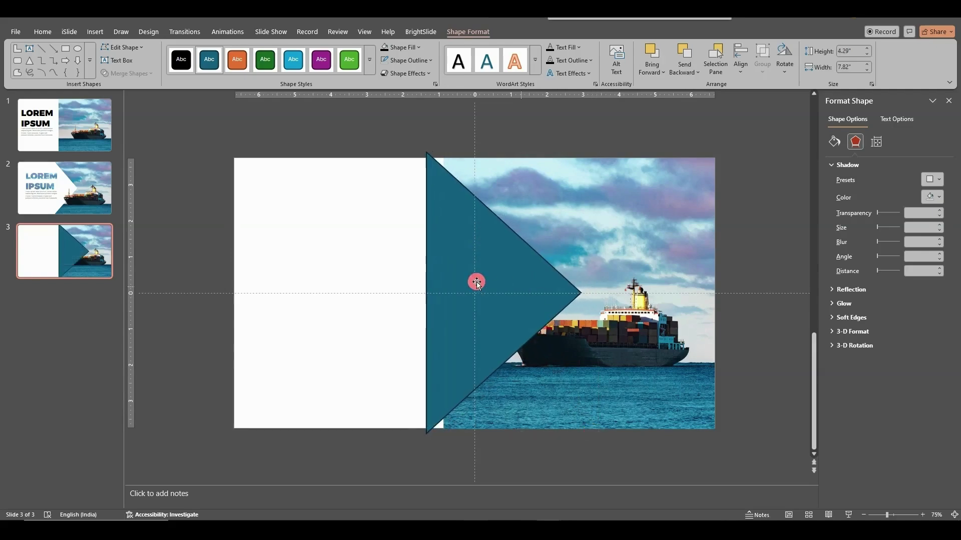
{"action": "left_click_drag", "start_coordinate": [428, 294], "coordinate": [446, 296]}
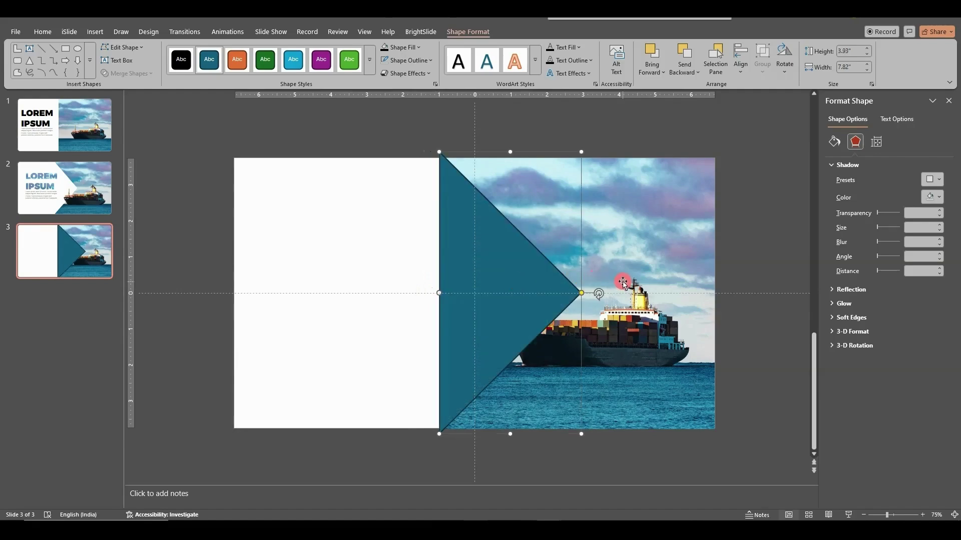
Step: Subtract the triangle from the ship picture using Merge Shapes
{"action": "left_click", "coordinate": [623, 283], "text": "shift"}
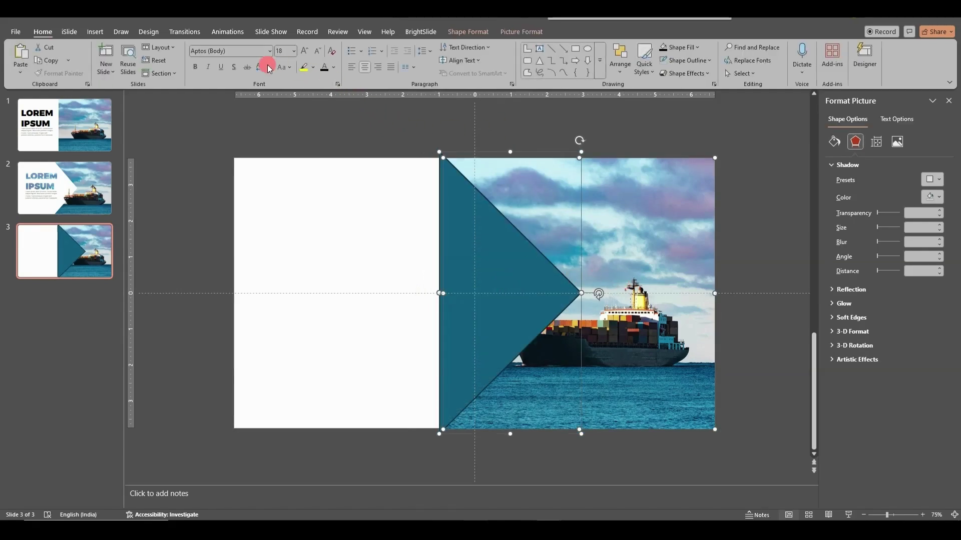
{"action": "left_click", "coordinate": [520, 32]}
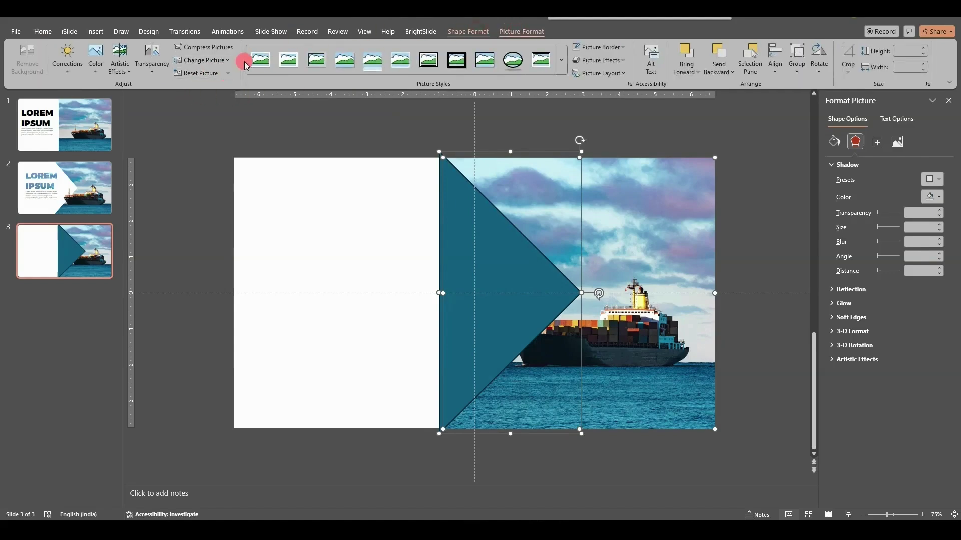
{"action": "left_click", "coordinate": [143, 73]}
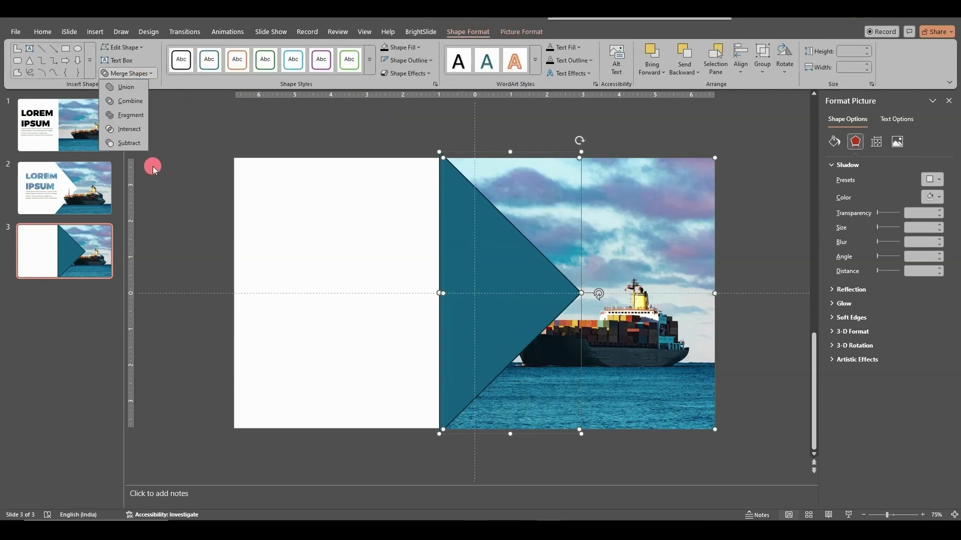
{"action": "left_click", "coordinate": [141, 141]}
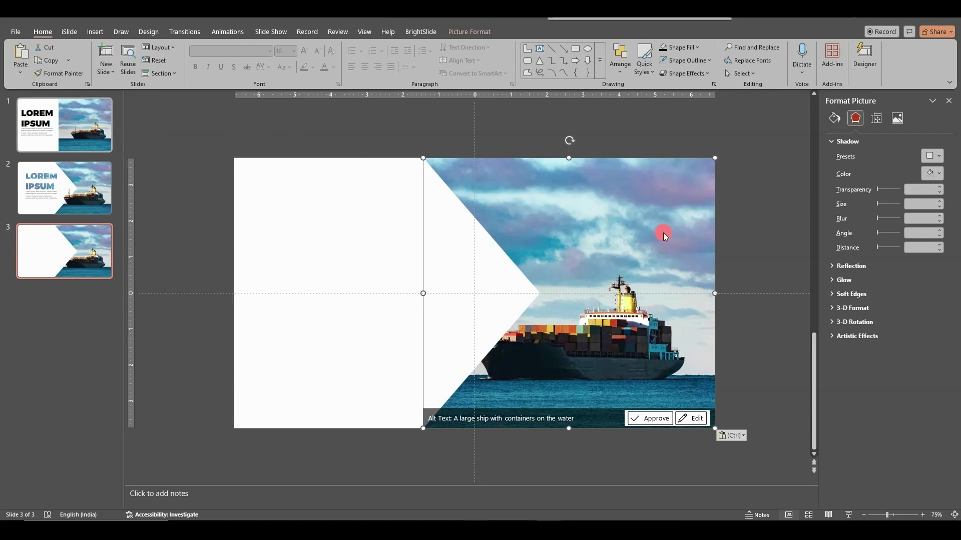
Step: Copy the uncut ship picture from slide 1 and paste it over the notched picture on slide 3
{"action": "key", "text": "Home"}
{"action": "left_click", "coordinate": [511, 207]}
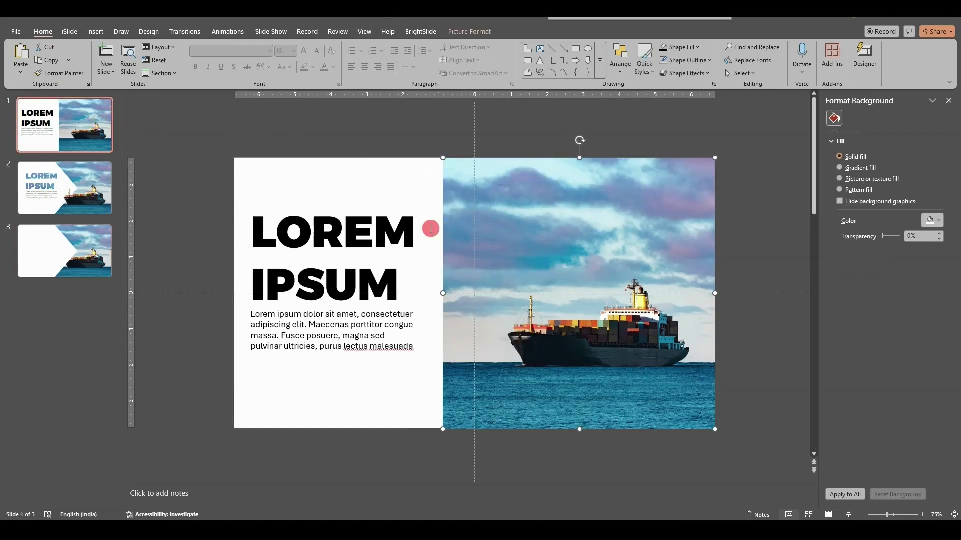
{"action": "left_click", "coordinate": [96, 245]}
{"action": "key", "text": "ctrl+v"}
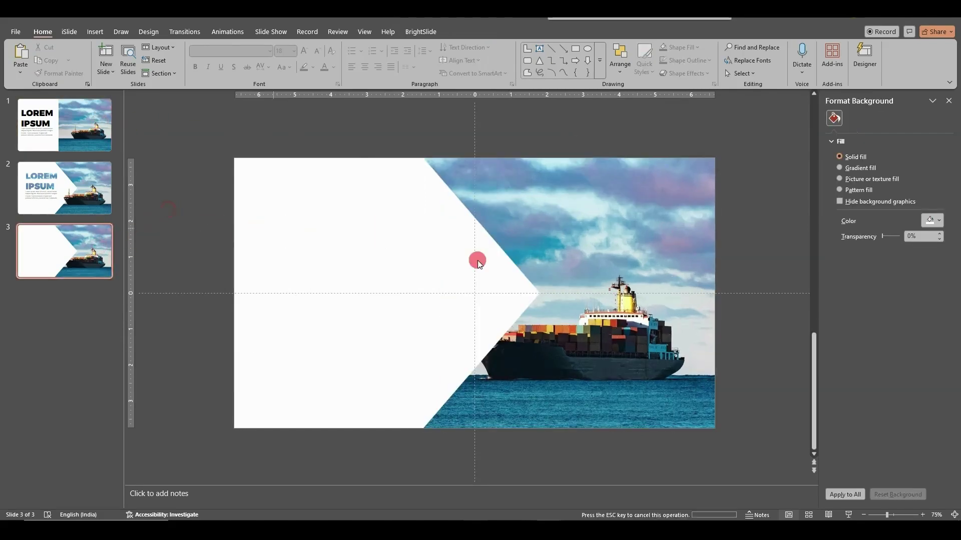
{"action": "key", "text": "ctrl+v"}
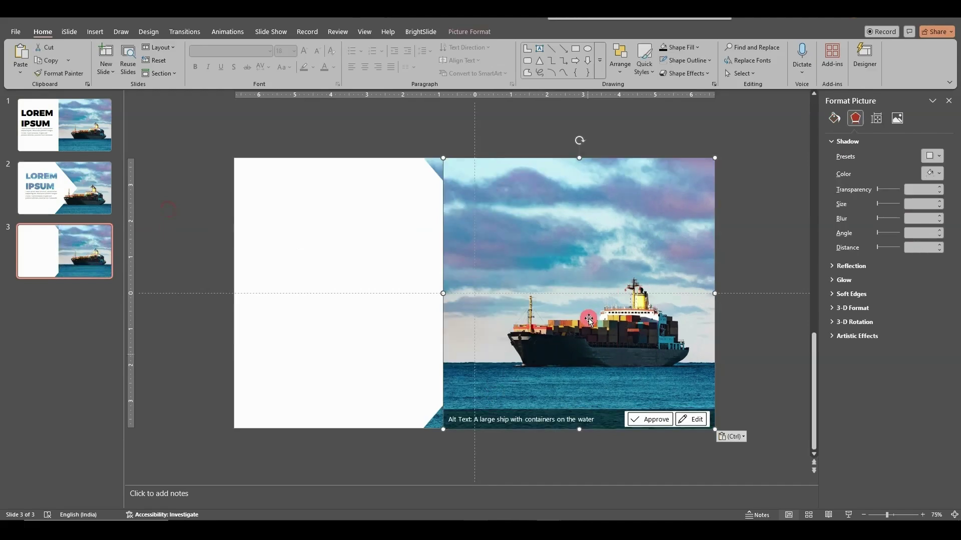
Step: Scale the pasted ship picture to about 8.76 inches square and align its ship over the one in the notched picture
{"action": "left_click_drag", "start_coordinate": [626, 332], "coordinate": [470, 332]}
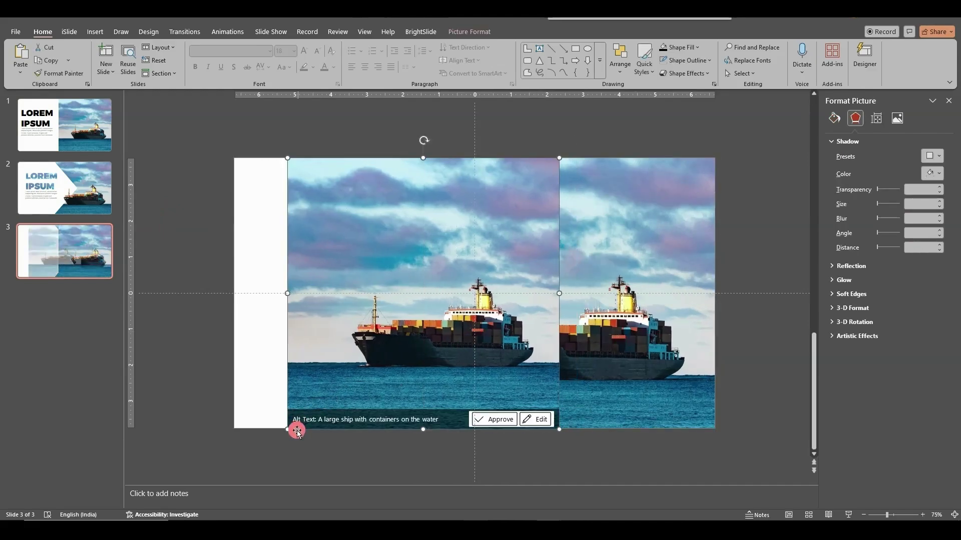
{"action": "left_click_drag", "start_coordinate": [290, 430], "coordinate": [271, 442]}
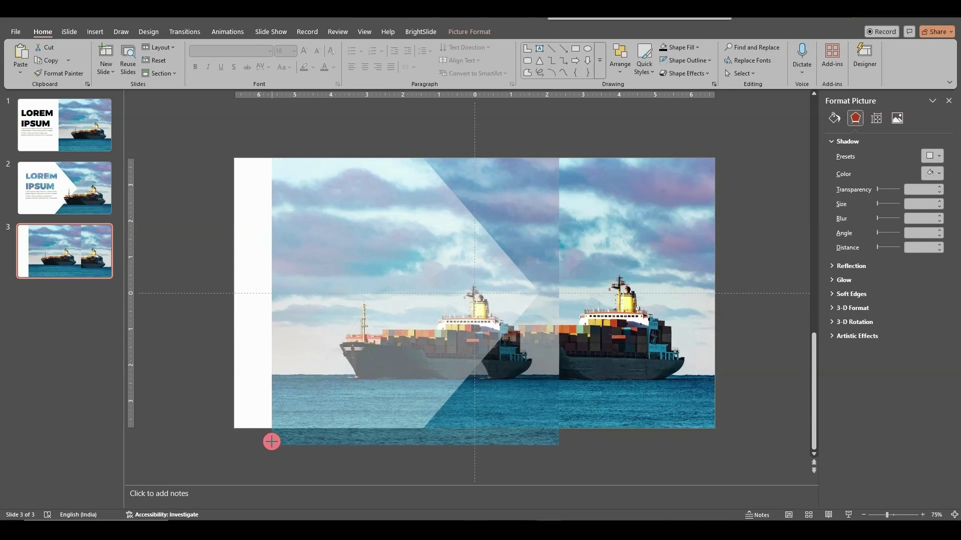
{"action": "left_click_drag", "start_coordinate": [558, 157], "coordinate": [580, 146]}
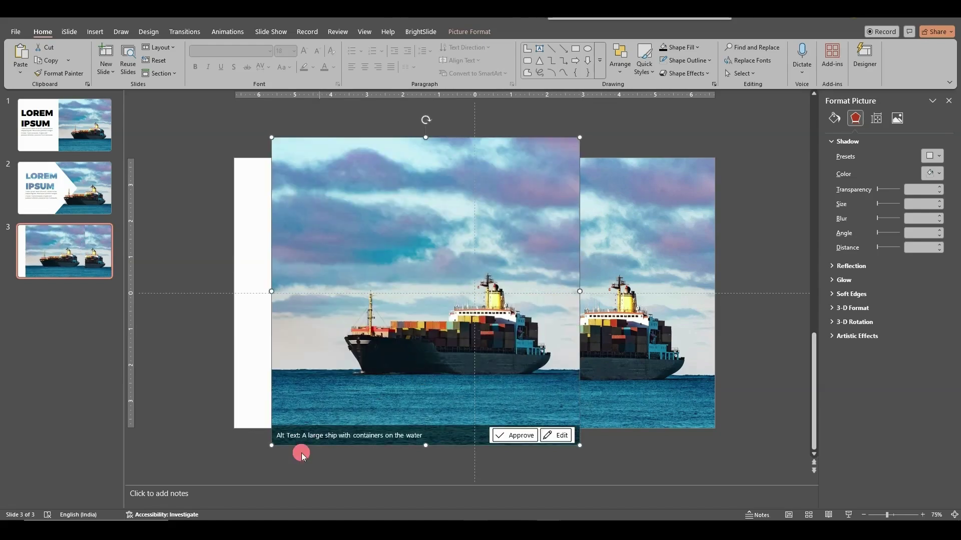
{"action": "left_click_drag", "start_coordinate": [273, 446], "coordinate": [264, 449]}
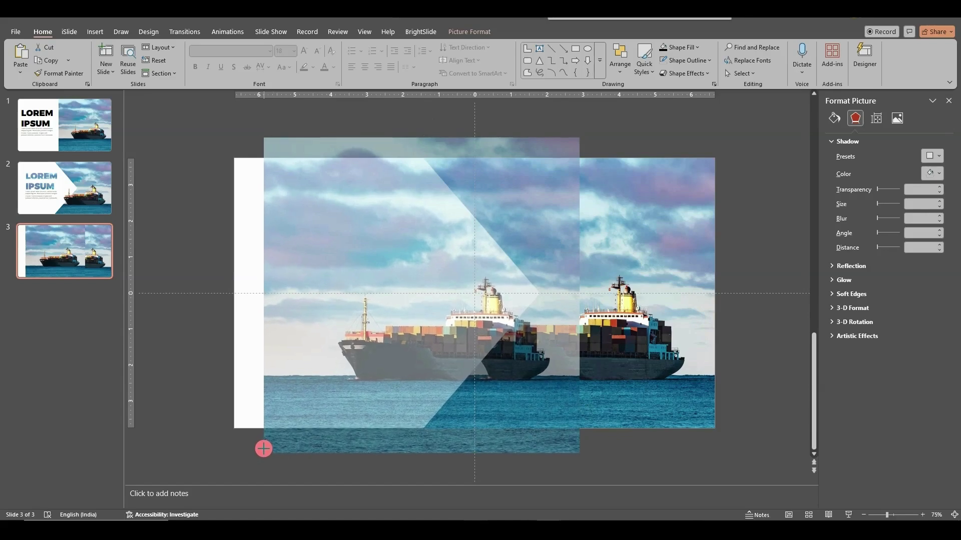
{"action": "left_click_drag", "start_coordinate": [348, 421], "coordinate": [348, 421]}
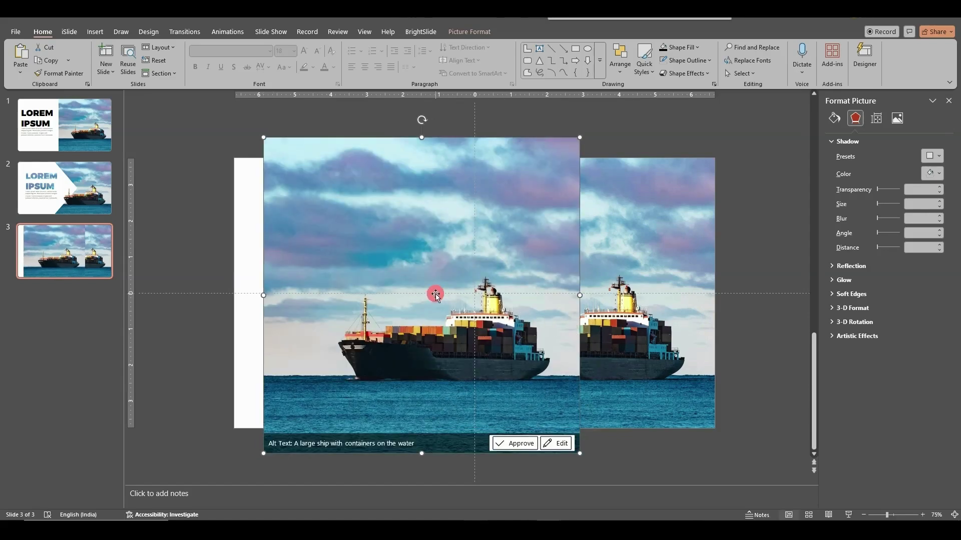
{"action": "left_click_drag", "start_coordinate": [435, 295], "coordinate": [571, 296]}
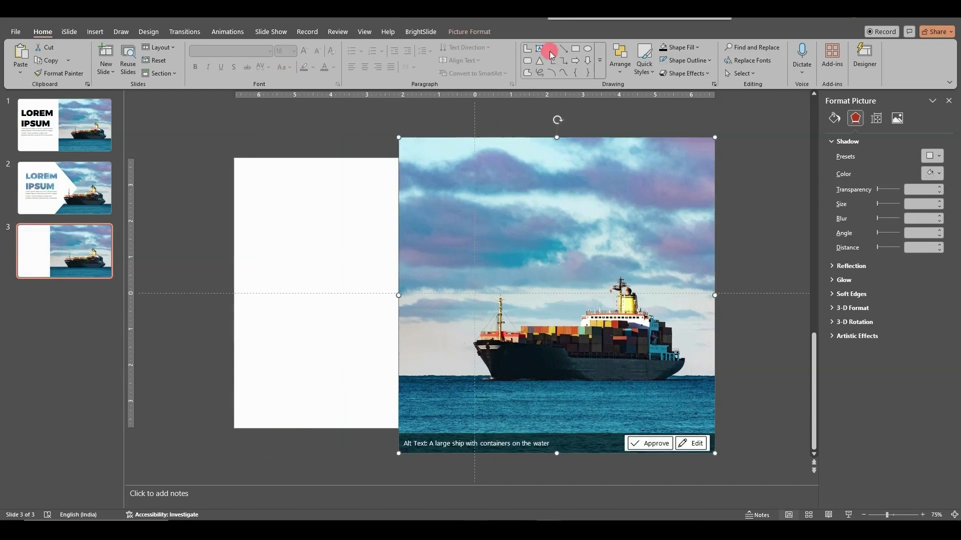
Step: Crop the enlarged ship picture at the top and bottom to fit the slide's height
{"action": "left_click", "coordinate": [455, 32]}
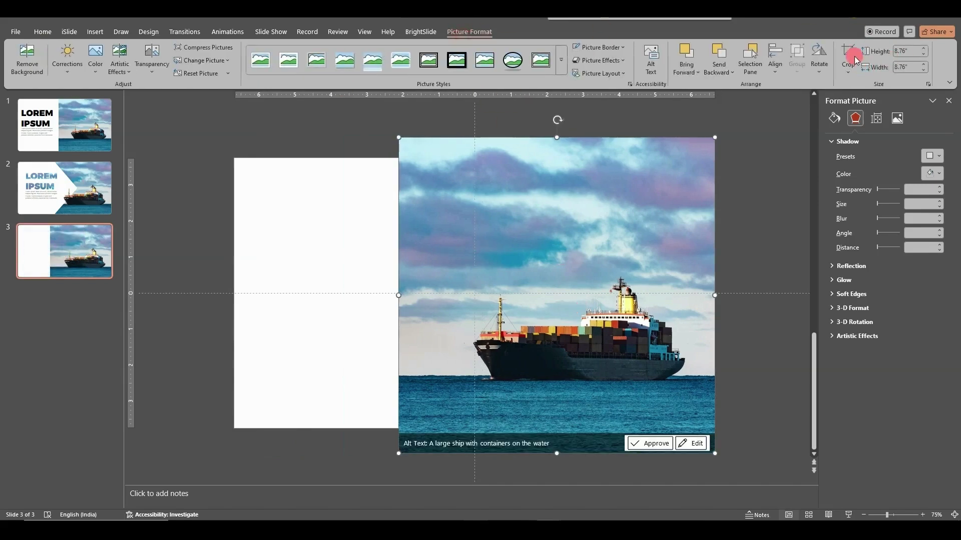
{"action": "left_click_drag", "start_coordinate": [559, 137], "coordinate": [566, 163]}
{"action": "left_click", "coordinate": [566, 331]}
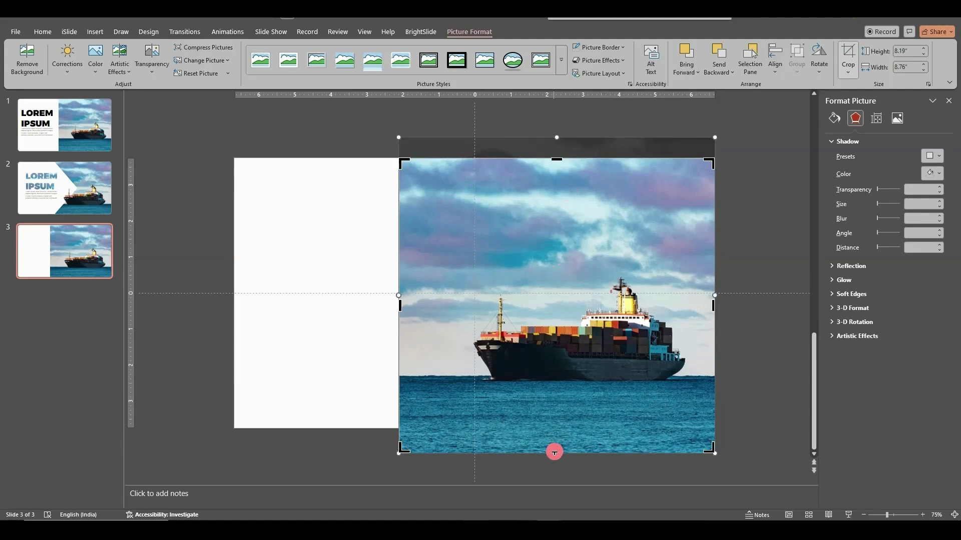
{"action": "left_click_drag", "start_coordinate": [554, 452], "coordinate": [573, 425]}
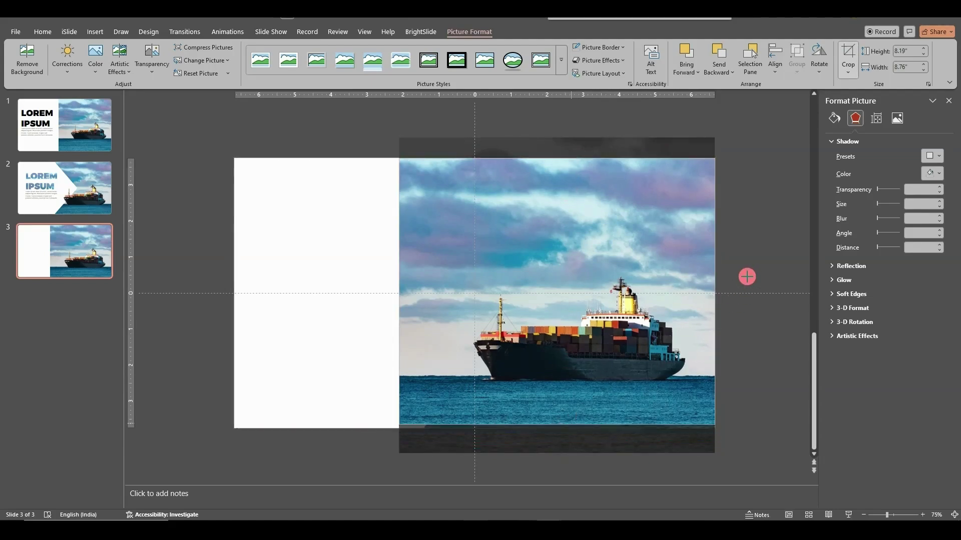
{"action": "left_click", "coordinate": [746, 277]}
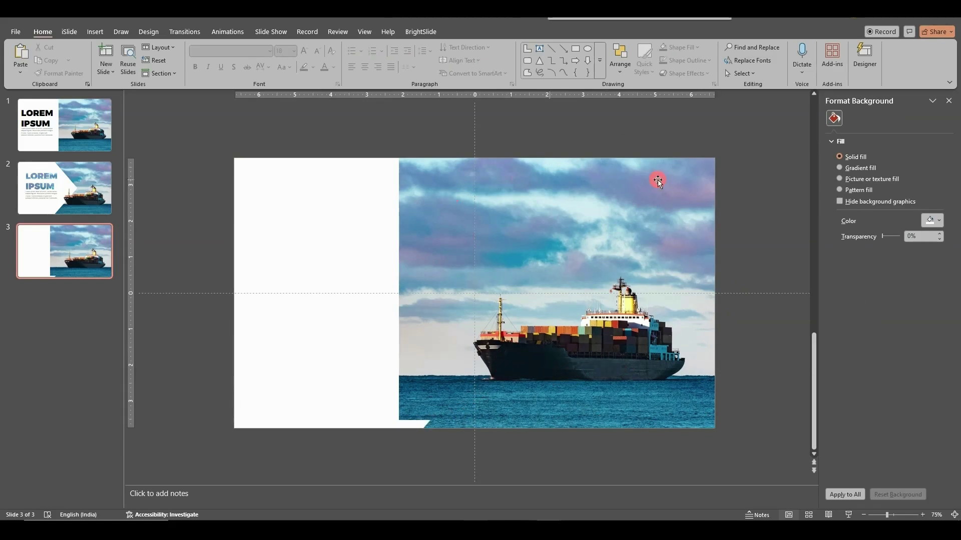
Step: Delete the cropped full ship picture from slide 3
{"action": "left_click", "coordinate": [598, 311]}
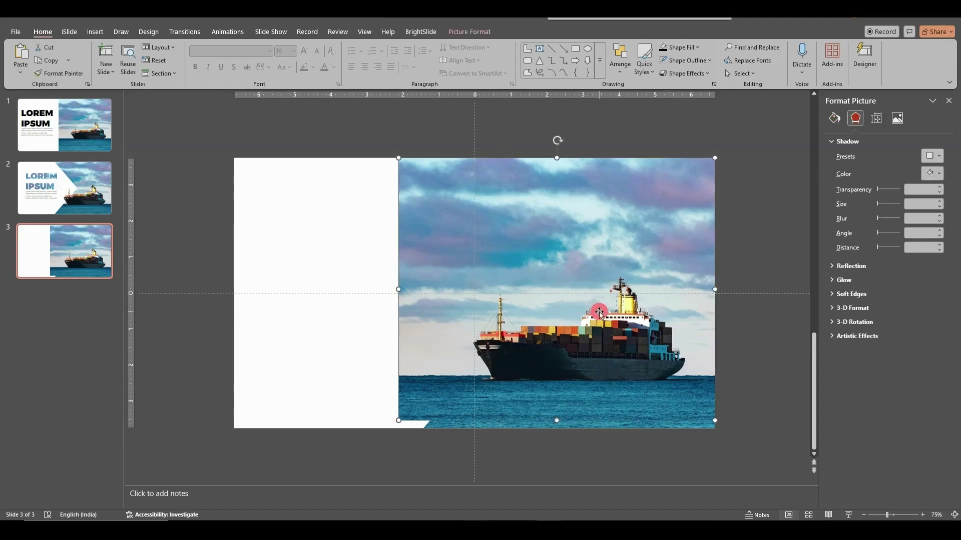
{"action": "key", "text": "Delete"}
{"action": "left_click", "coordinate": [289, 299]}
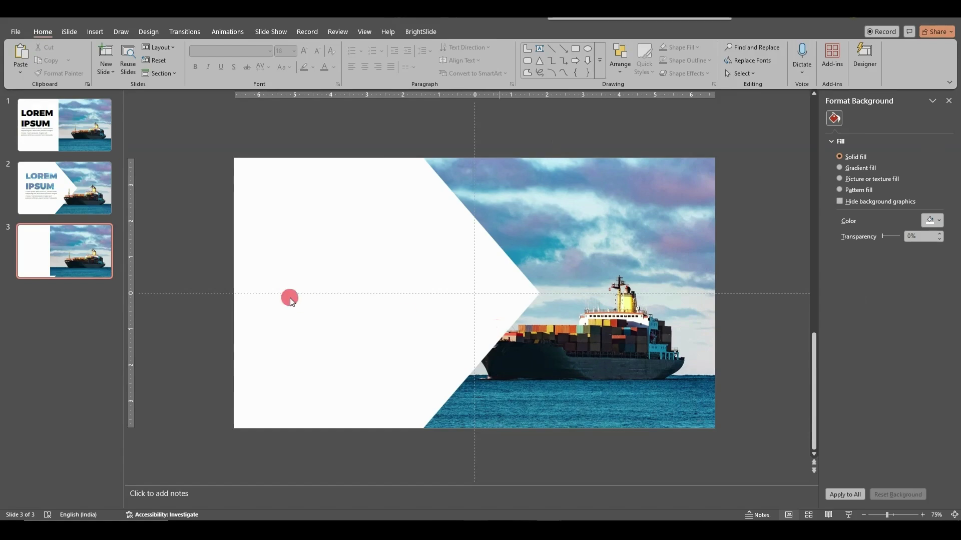
Step: Copy the ship cutout from slide 2 and paste it over the notched picture on slide 3
{"action": "left_click", "coordinate": [79, 214]}
{"action": "left_click", "coordinate": [575, 338]}
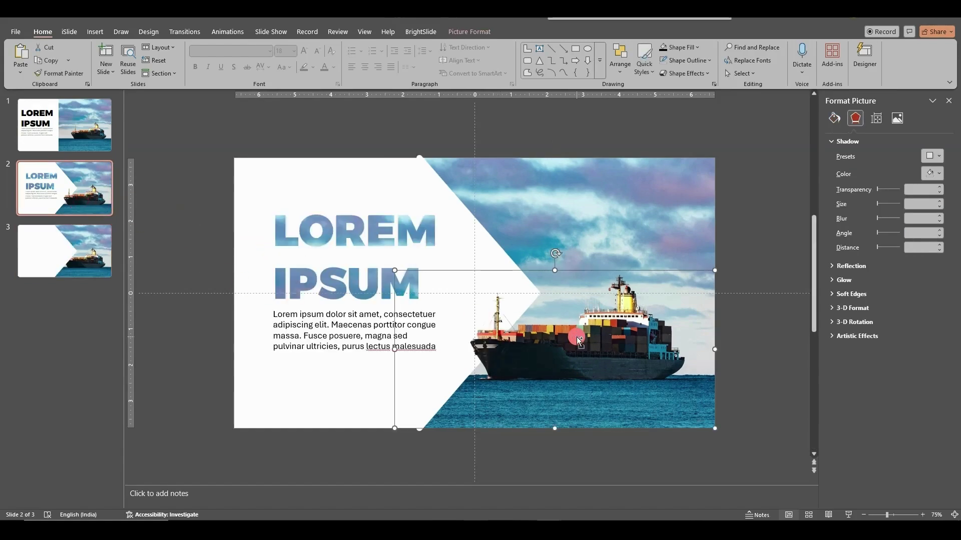
{"action": "left_click", "coordinate": [83, 259]}
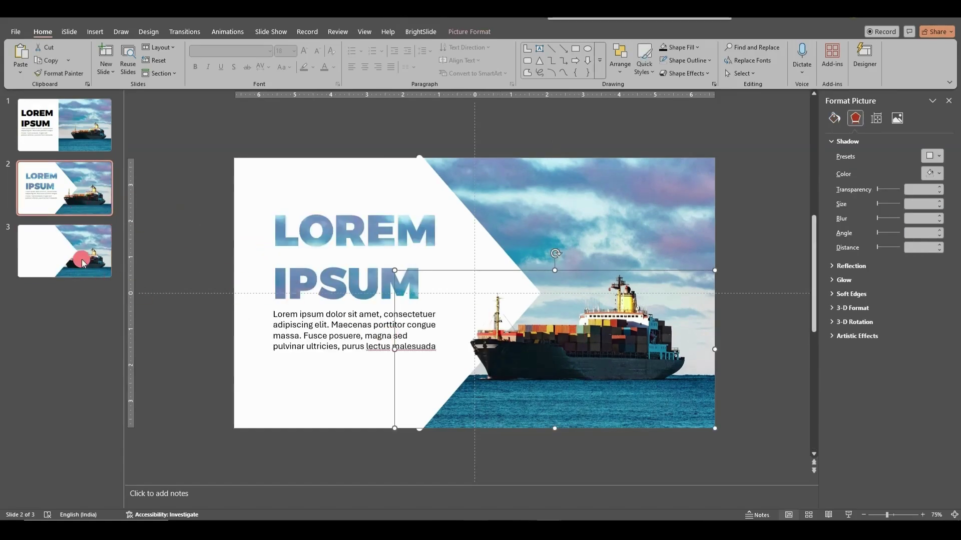
{"action": "left_click", "coordinate": [177, 248]}
{"action": "key", "text": "ctrl+v"}
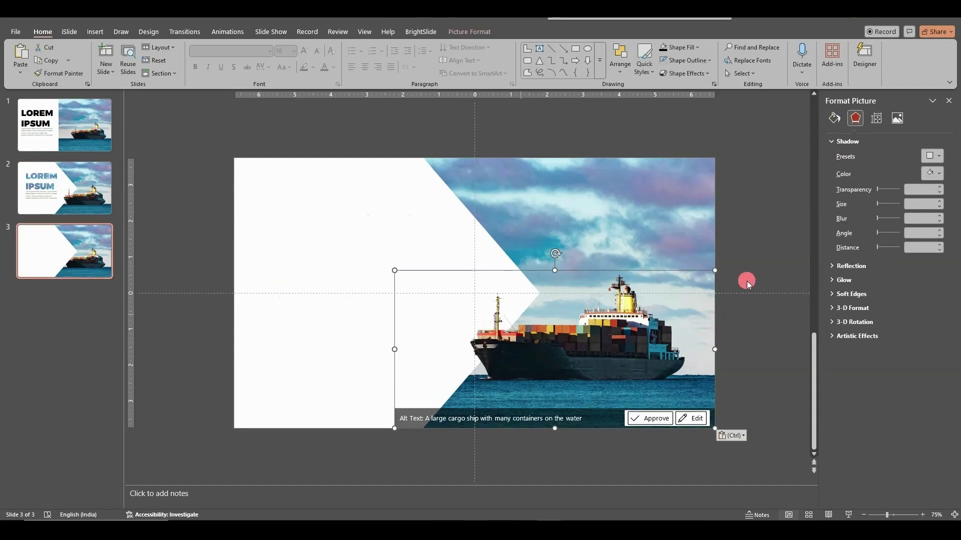
{"action": "left_click", "coordinate": [755, 269]}
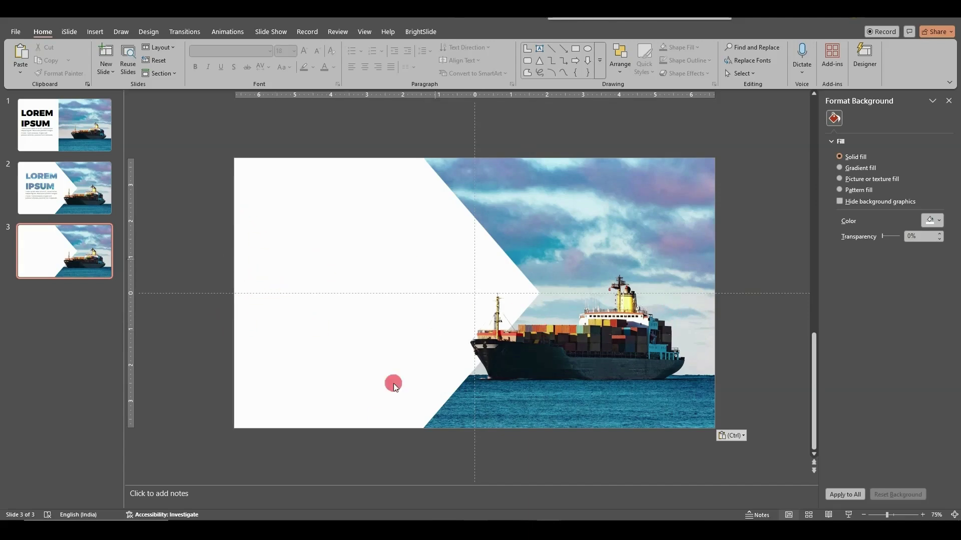
Step: Copy the LOREM IPSUM title and the paragraph text box from slide 1 and paste them onto slide 3
{"action": "left_click", "coordinate": [90, 138]}
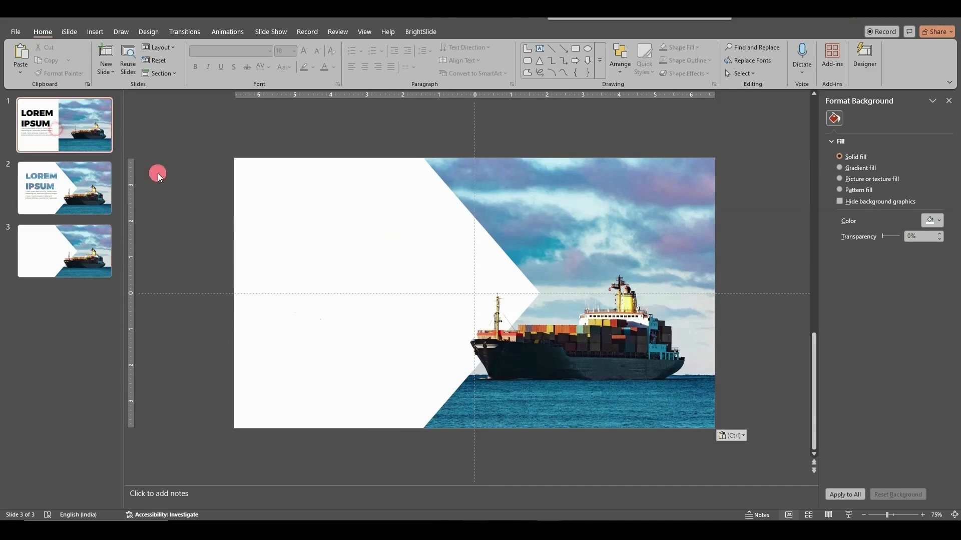
{"action": "left_click", "coordinate": [356, 237]}
{"action": "left_click", "coordinate": [363, 317], "text": "shift"}
{"action": "left_click", "coordinate": [374, 324]}
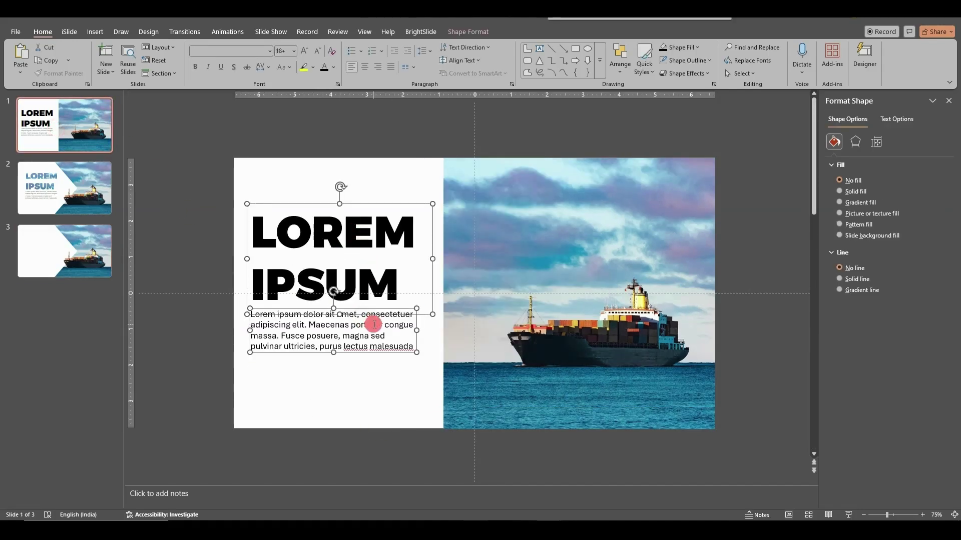
{"action": "left_click", "coordinate": [81, 239]}
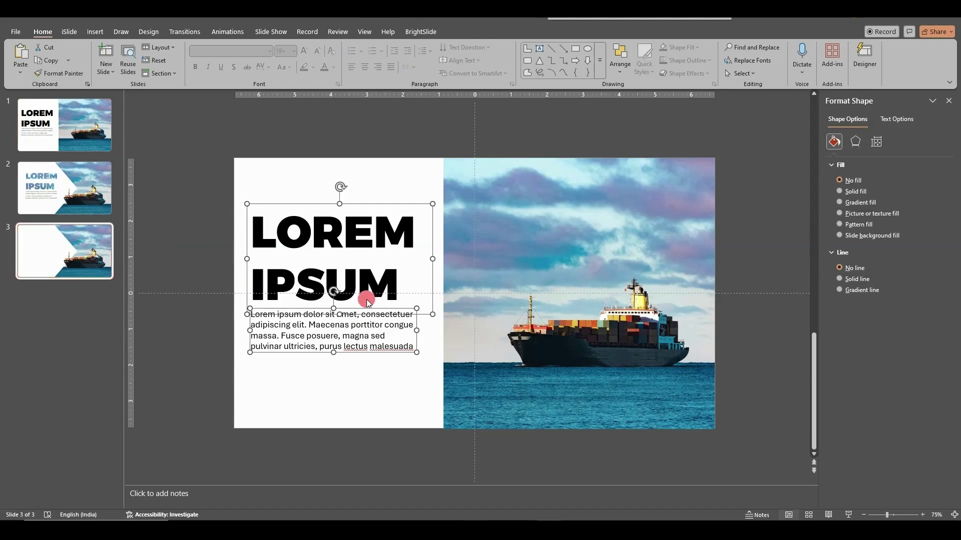
{"action": "key", "text": "ctrl+v"}
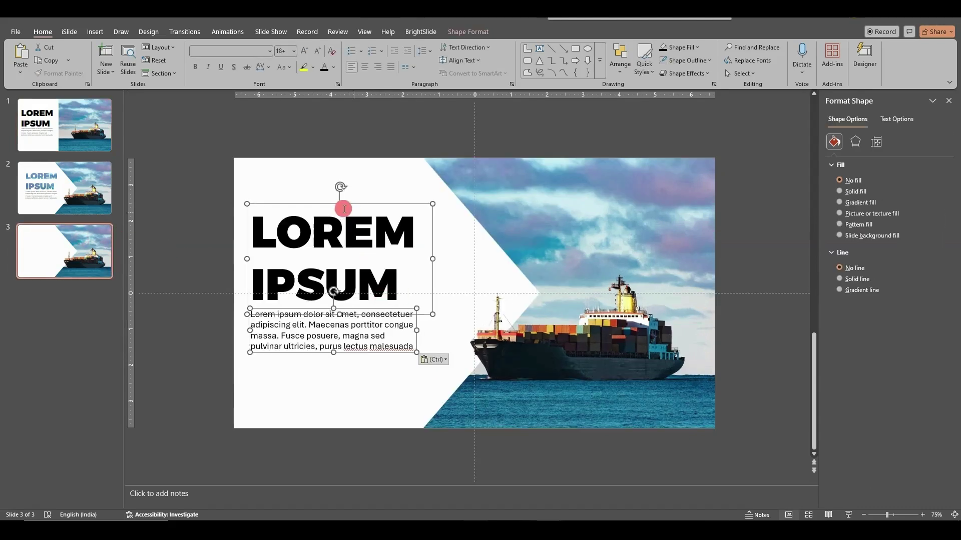
Step: Move the pasted title and paragraph together slightly to the right within the white area
{"action": "left_click_drag", "start_coordinate": [321, 204], "coordinate": [344, 209]}
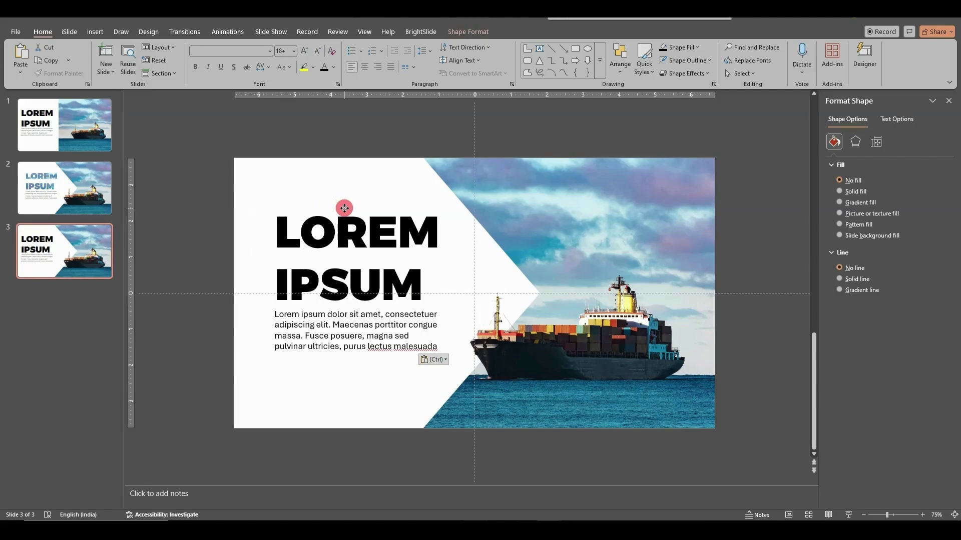
{"action": "left_click_drag", "start_coordinate": [345, 208], "coordinate": [346, 208]}
{"action": "left_click", "coordinate": [446, 466]}
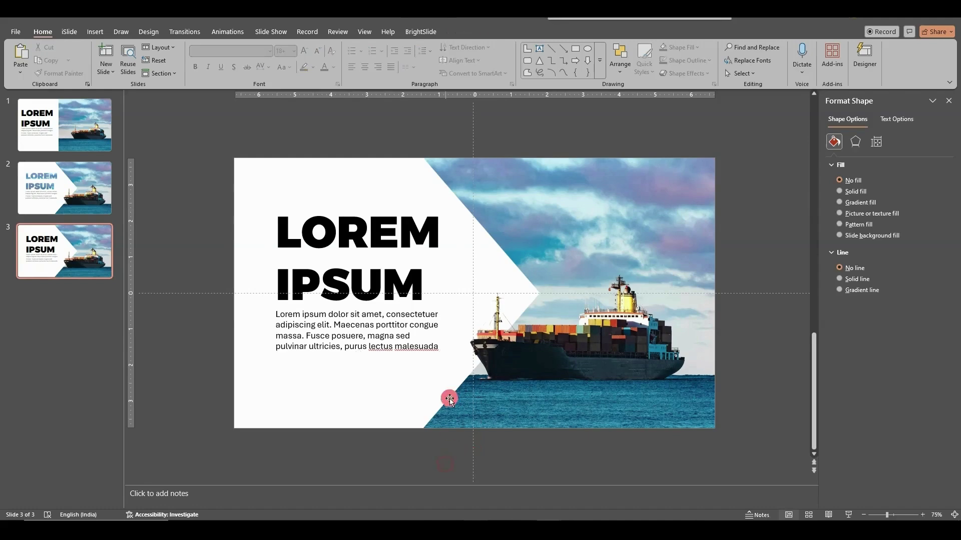
Step: Move the paragraph text box slightly down to widen its gap below the title
{"action": "left_click", "coordinate": [374, 313]}
{"action": "left_click", "coordinate": [380, 309]}
{"action": "left_click", "coordinate": [391, 325]}
{"action": "left_click", "coordinate": [443, 306]}
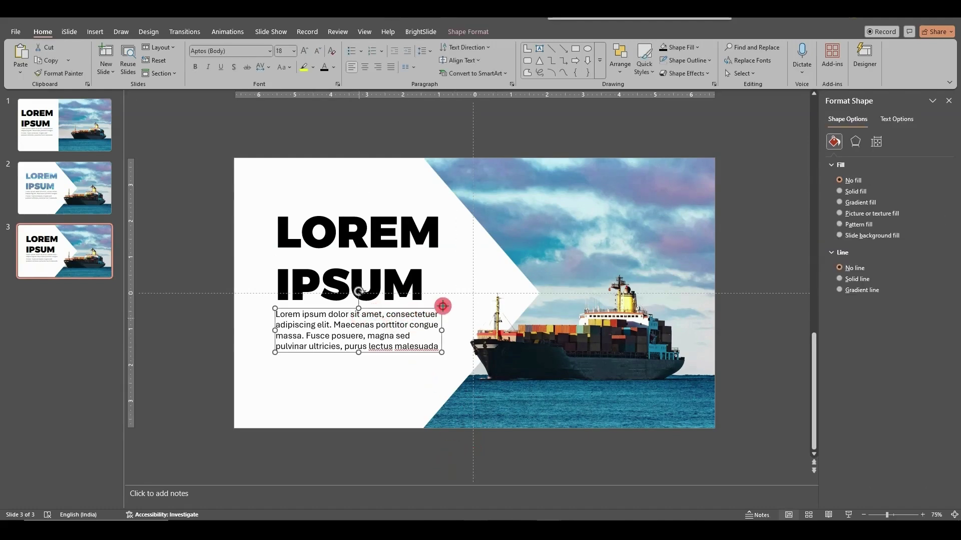
{"action": "left_click_drag", "start_coordinate": [443, 307], "coordinate": [442, 309]}
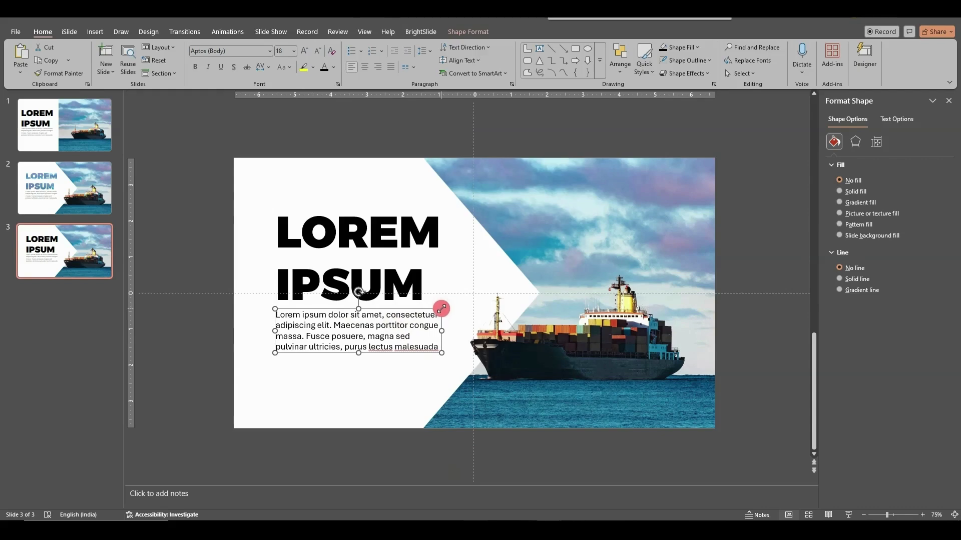
{"action": "left_click", "coordinate": [482, 455]}
{"action": "left_click", "coordinate": [440, 210]}
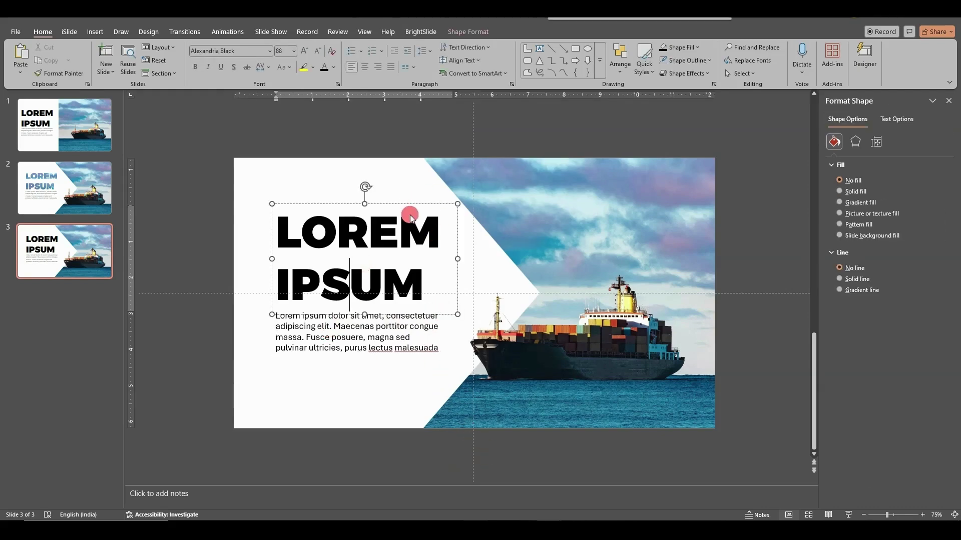
{"action": "key", "text": "ctrl+a"}
{"action": "left_click", "coordinate": [572, 179]}
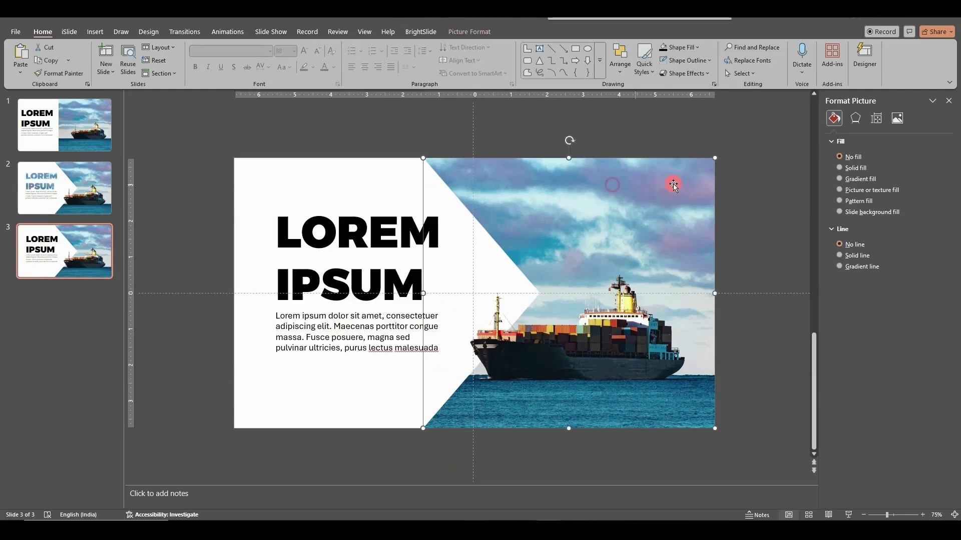
Step: Copy the full ship picture from slide 1 and paste it onto slide 3
{"action": "left_click", "coordinate": [95, 136]}
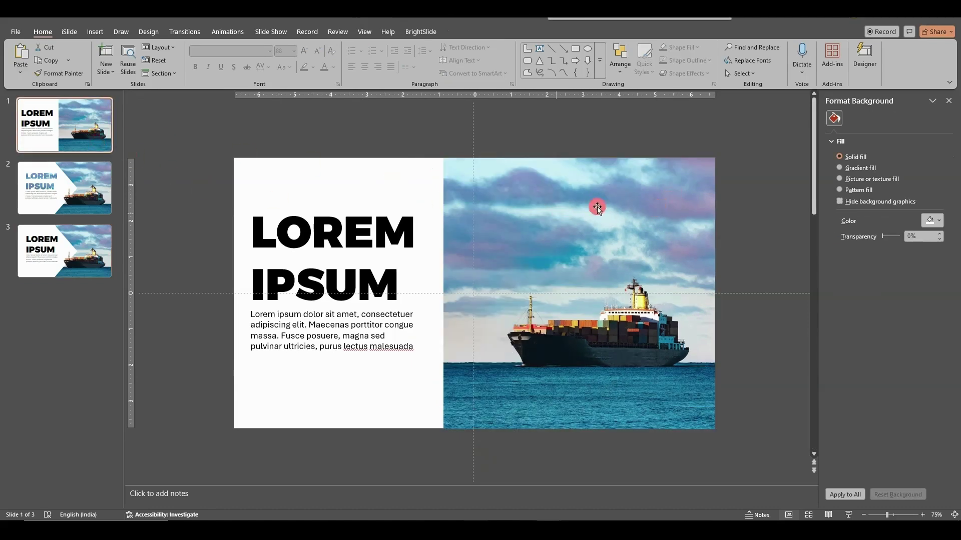
{"action": "left_click", "coordinate": [647, 196]}
{"action": "left_click", "coordinate": [44, 250]}
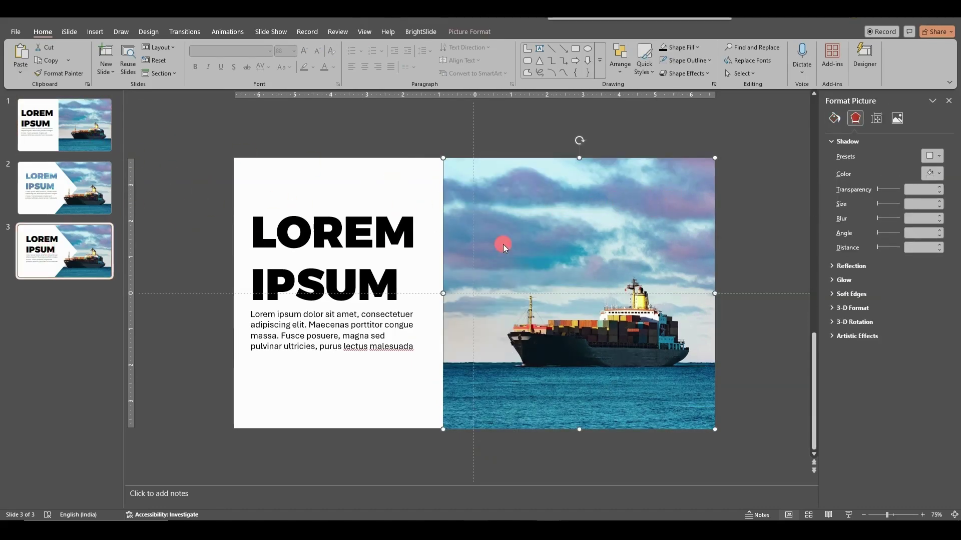
{"action": "key", "text": "ctrl+v"}
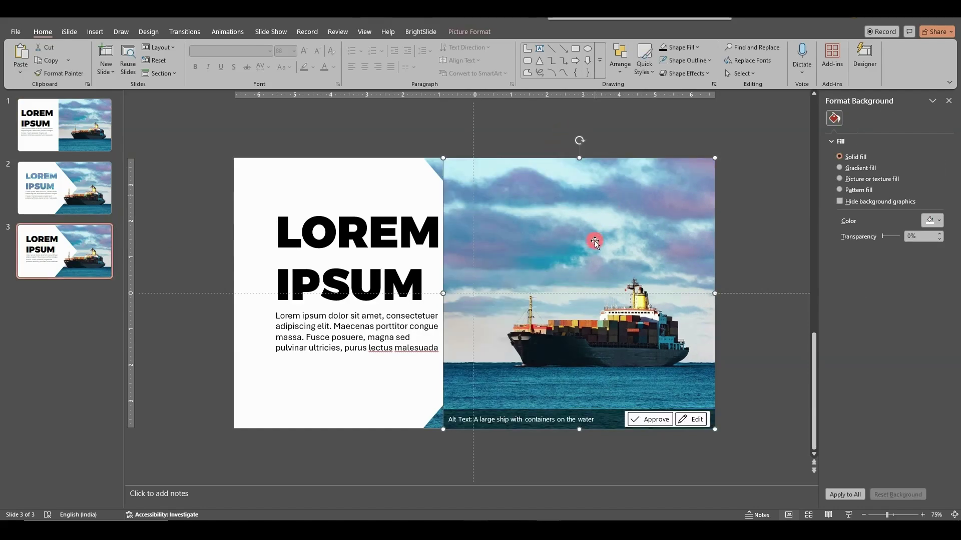
Step: Move the pasted ship picture over the title on the left half of slide 3 and send it to the back
{"action": "left_click_drag", "start_coordinate": [616, 249], "coordinate": [411, 275]}
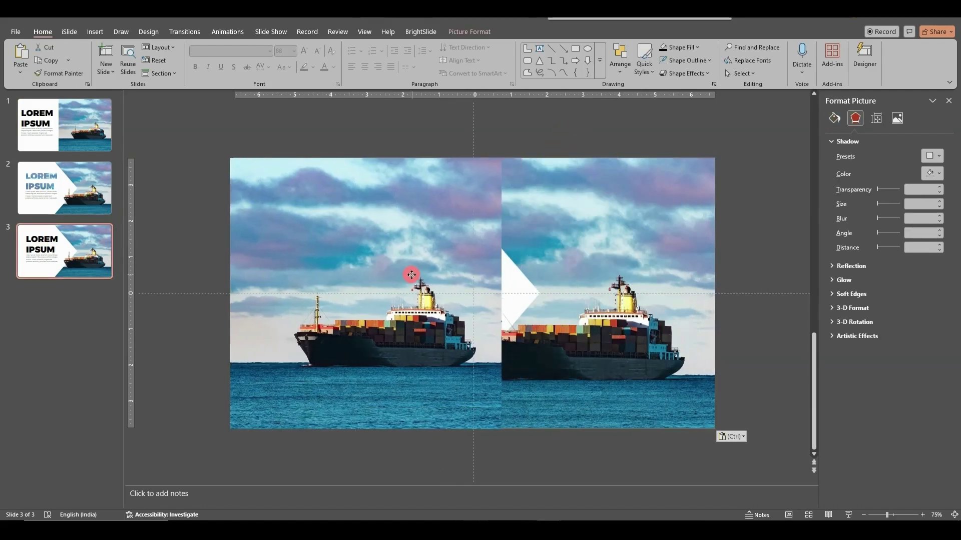
{"action": "left_click_drag", "start_coordinate": [390, 242], "coordinate": [410, 247]}
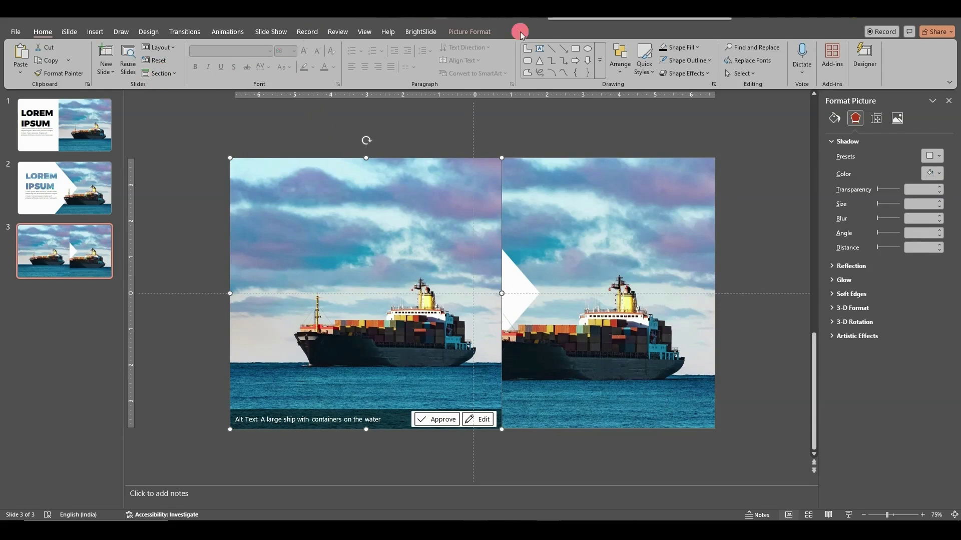
{"action": "right_click", "coordinate": [444, 220]}
{"action": "left_click", "coordinate": [465, 349]}
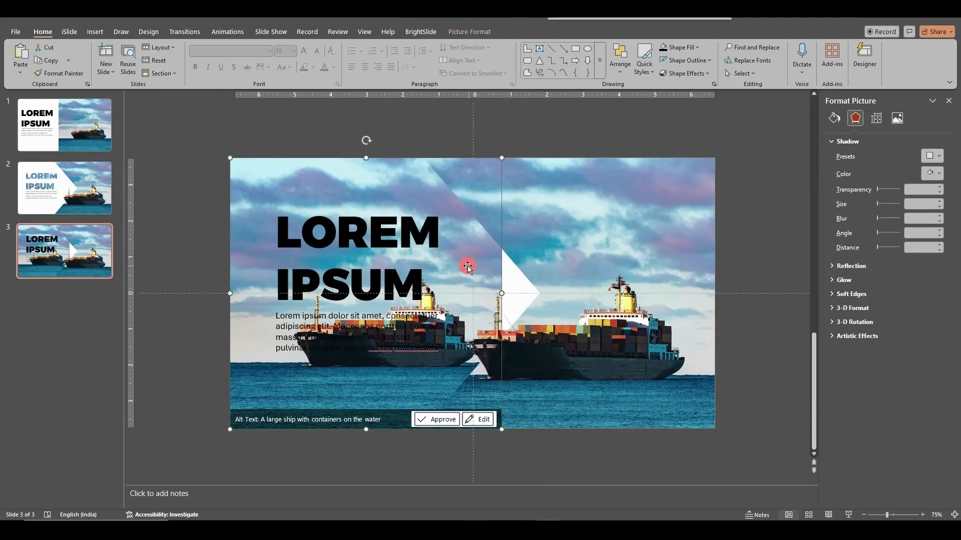
Step: Enlarge the full ship picture behind the text and position it so its clouds cover the whole title
{"action": "left_click_drag", "start_coordinate": [456, 267], "coordinate": [458, 283]}
{"action": "key", "text": "ctrl+z"}
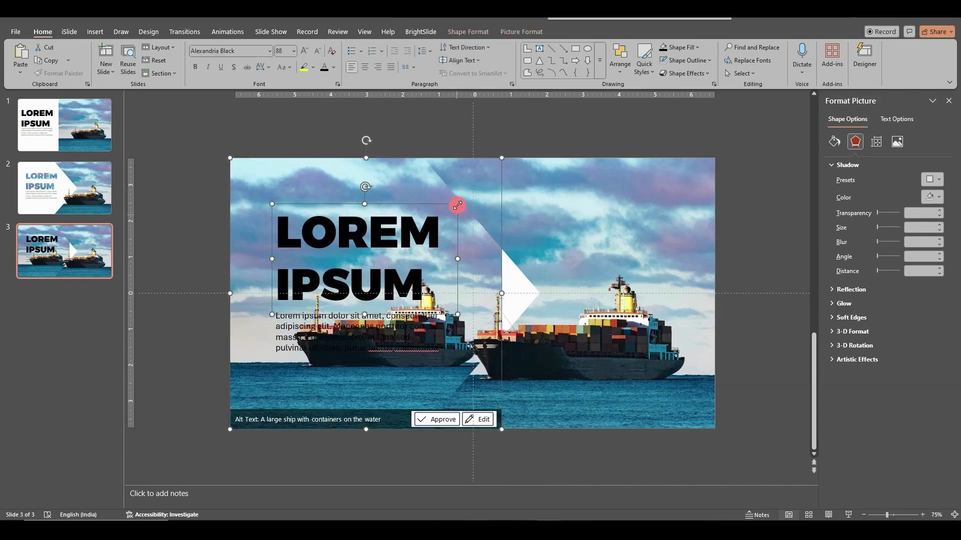
{"action": "left_click", "coordinate": [457, 205], "text": "shift"}
{"action": "left_click_drag", "start_coordinate": [484, 242], "coordinate": [517, 264]}
{"action": "left_click_drag", "start_coordinate": [573, 206], "coordinate": [570, 204]}
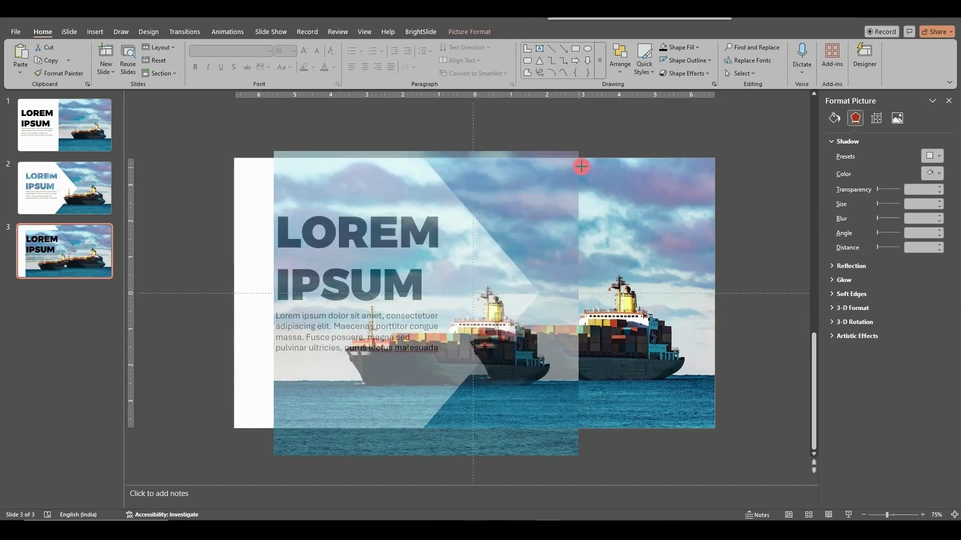
{"action": "mouse_move", "coordinate": [581, 167]}
{"action": "left_mouse_down"}
{"action": "mouse_move", "coordinate": [593, 162]}
{"action": "mouse_move", "coordinate": [589, 181]}
{"action": "left_mouse_up"}
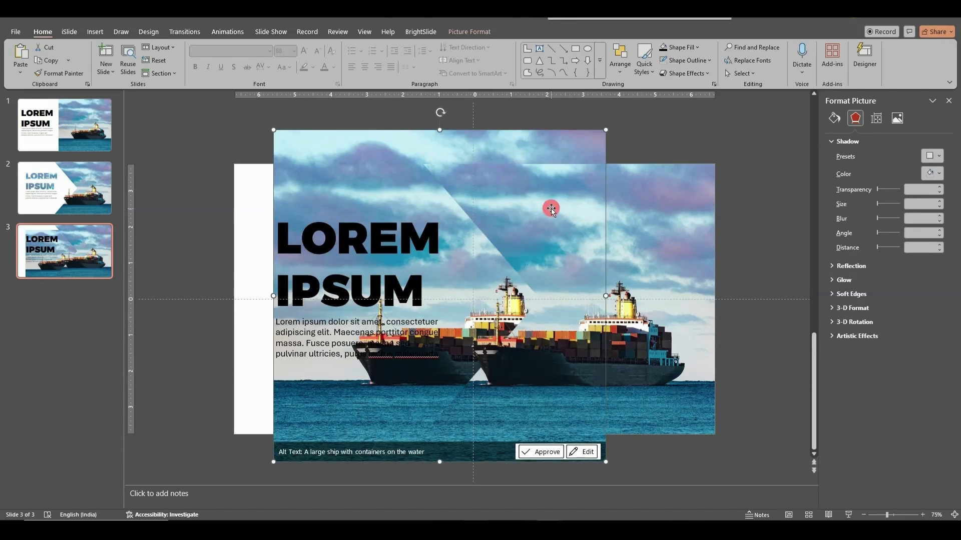
{"action": "left_click_drag", "start_coordinate": [549, 220], "coordinate": [552, 238]}
Step: Move the notched ship picture back up so it aligns with the slide's top and bottom edges
{"action": "left_click", "coordinate": [401, 244], "text": "shift"}
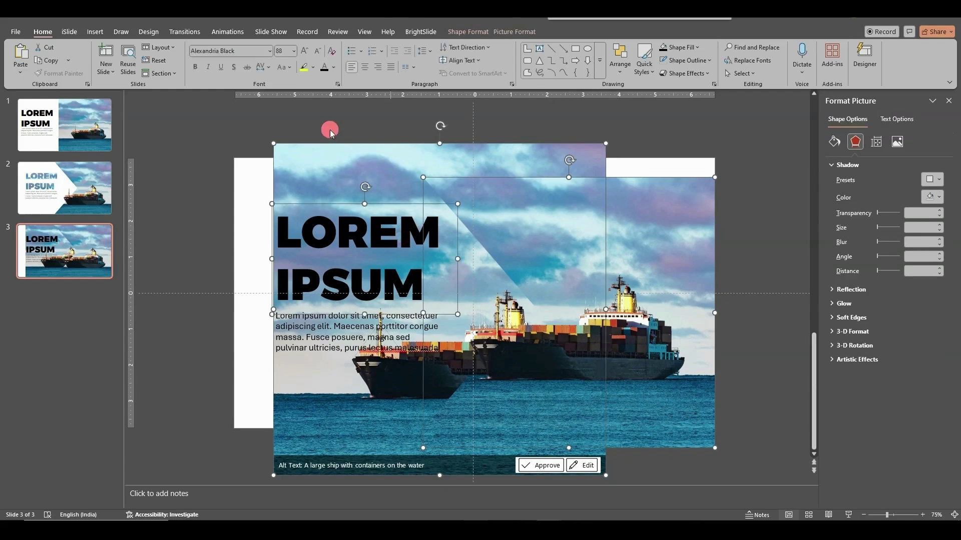
{"action": "left_click", "coordinate": [497, 184], "text": "ctrl"}
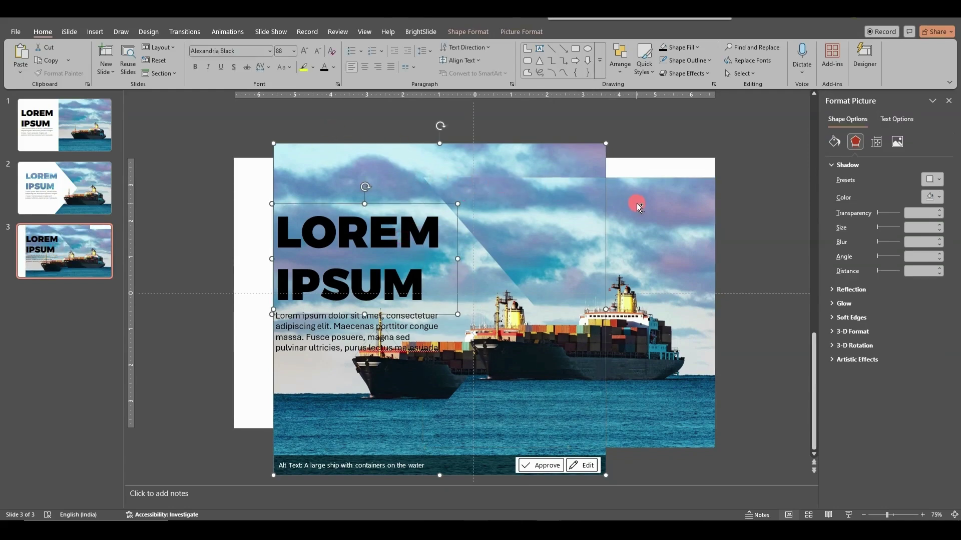
{"action": "left_click", "coordinate": [406, 187]}
{"action": "left_click", "coordinate": [674, 221]}
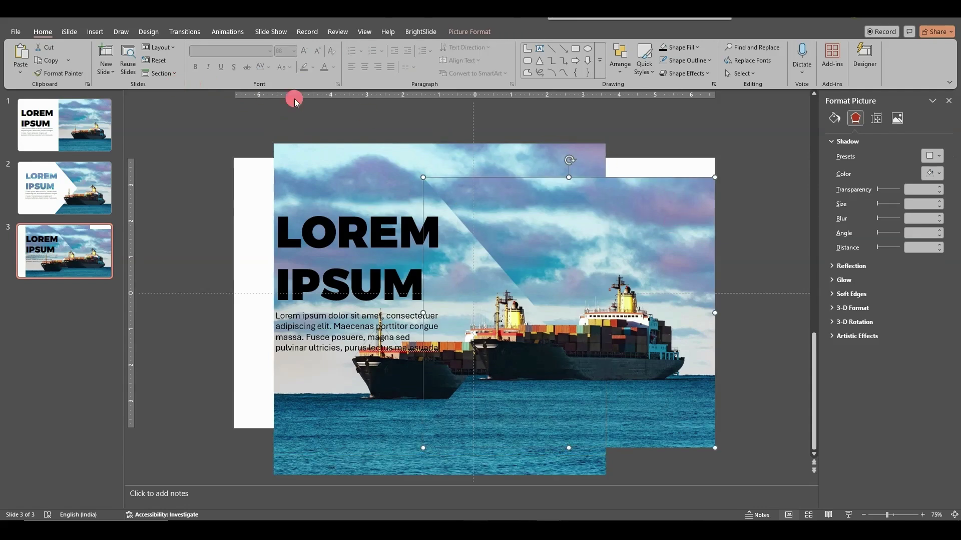
{"action": "left_click_drag", "start_coordinate": [671, 198], "coordinate": [672, 185]}
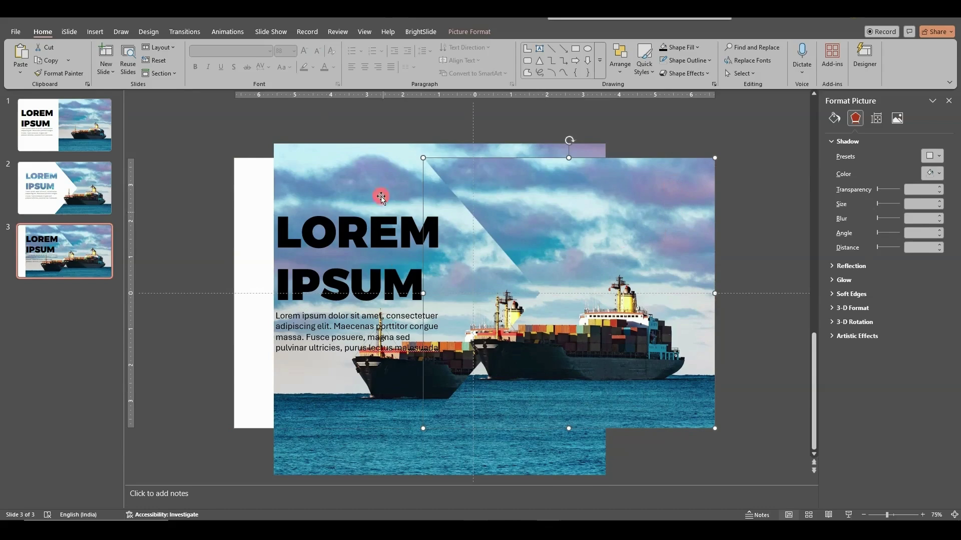
Step: Intersect the enlarged ship picture with the LOREM IPSUM title so the clouds fill the letters
{"action": "left_click", "coordinate": [380, 224]}
{"action": "left_click", "coordinate": [377, 225], "text": "shift"}
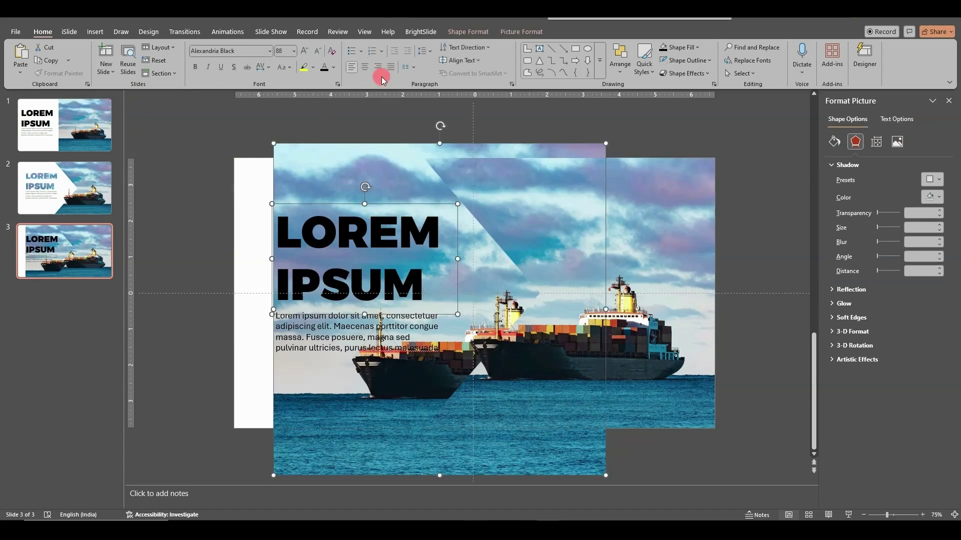
{"action": "left_click", "coordinate": [480, 31]}
{"action": "left_click", "coordinate": [143, 73]}
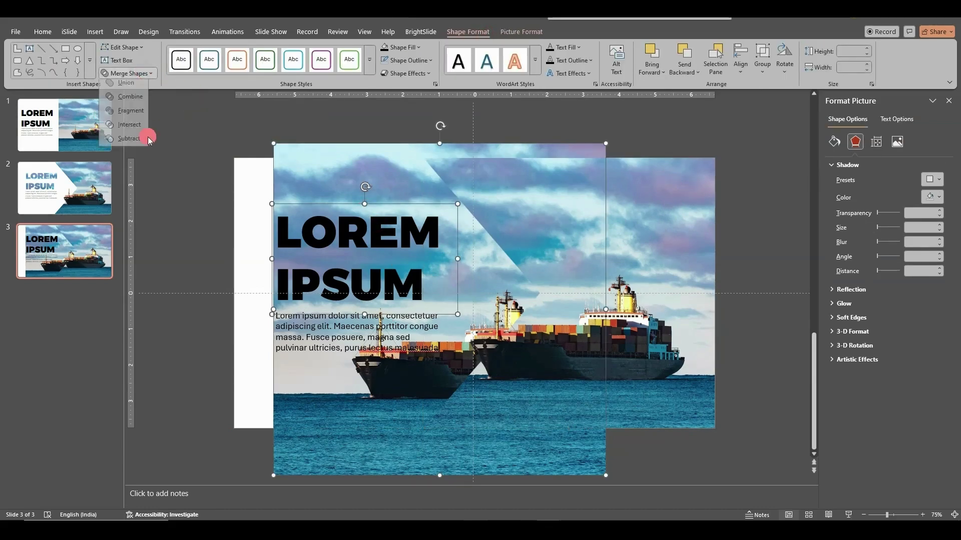
{"action": "left_click", "coordinate": [128, 131]}
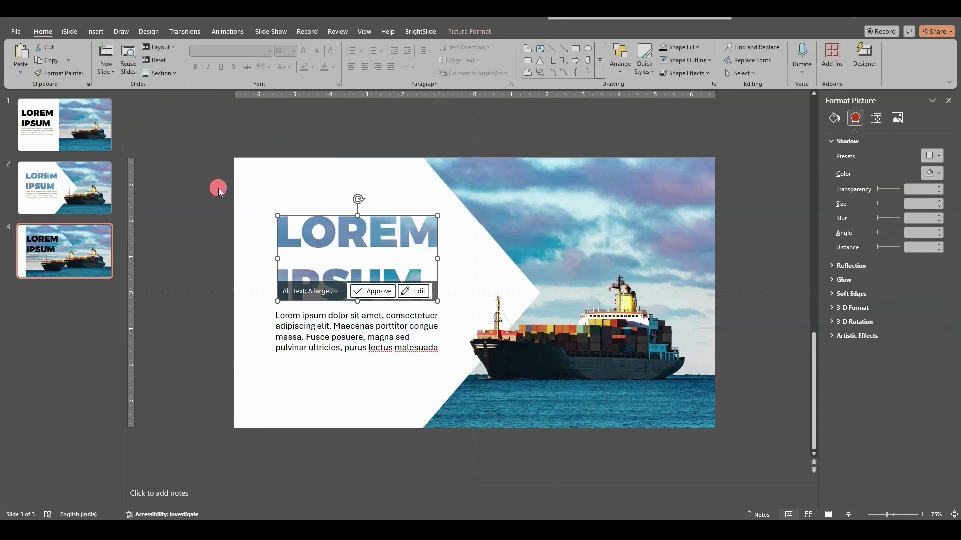
{"action": "left_click", "coordinate": [221, 201]}
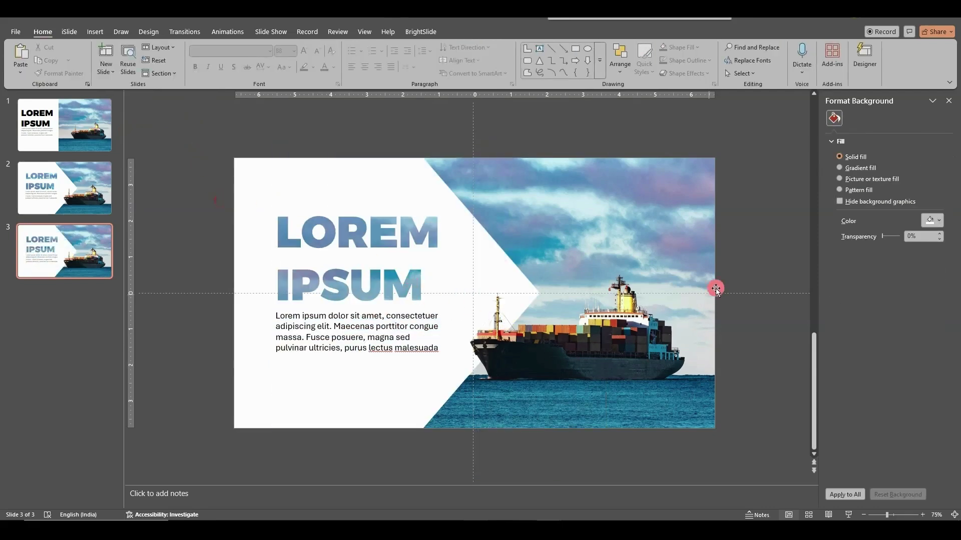
Step: Fine-tune the horizontal position of the picture-filled title and the paragraph together
{"action": "left_click", "coordinate": [323, 302]}
{"action": "left_click", "coordinate": [334, 323], "text": "shift"}
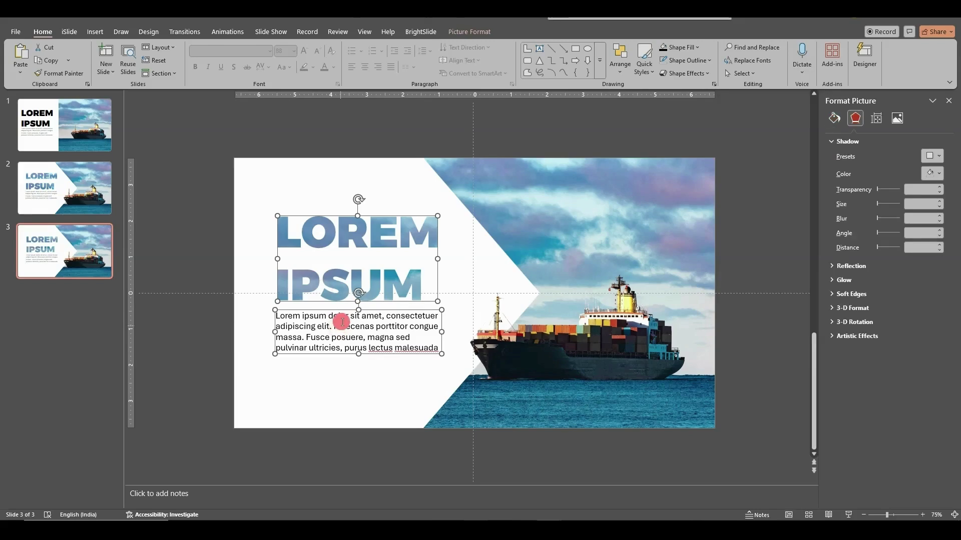
{"action": "left_click", "coordinate": [241, 269]}
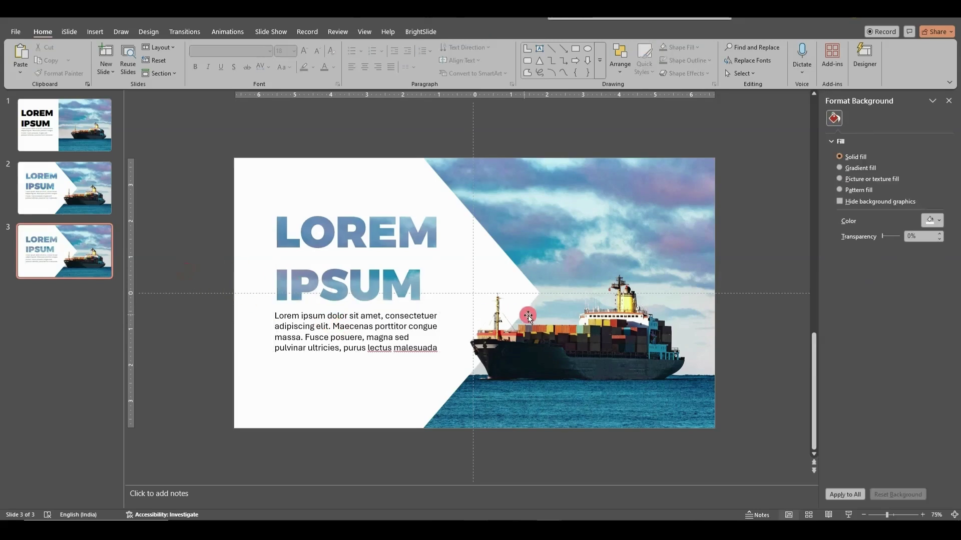
{"action": "left_click", "coordinate": [361, 322]}
{"action": "left_click", "coordinate": [407, 295], "text": "shift"}
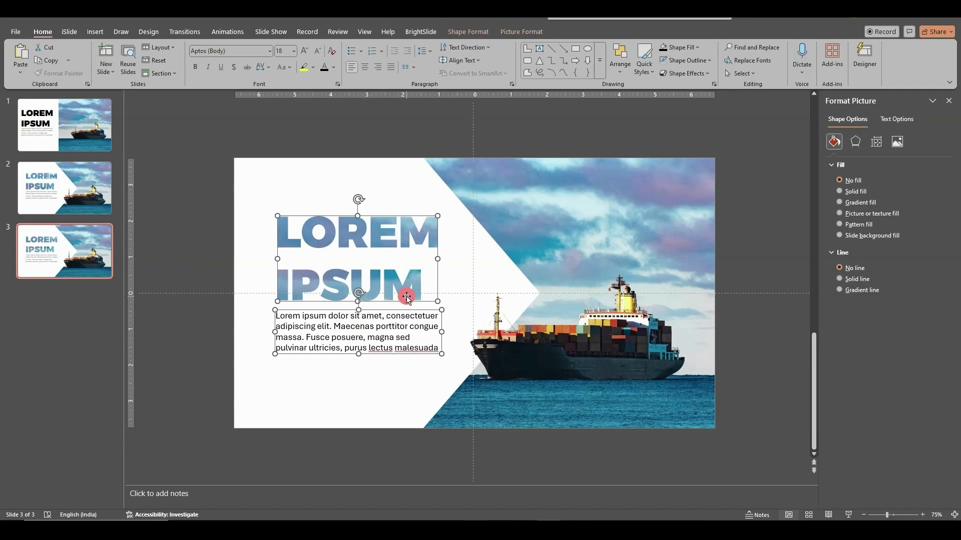
{"action": "left_click", "coordinate": [750, 255]}
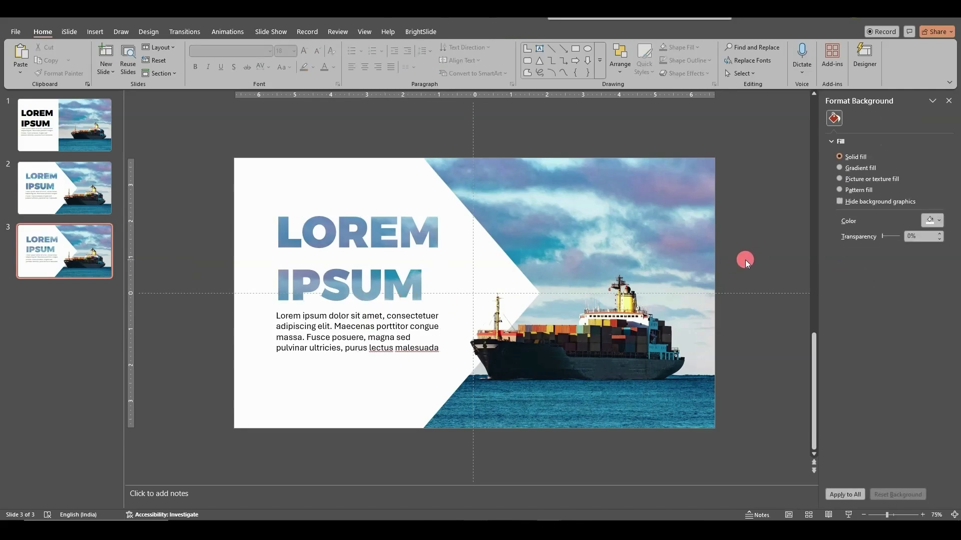